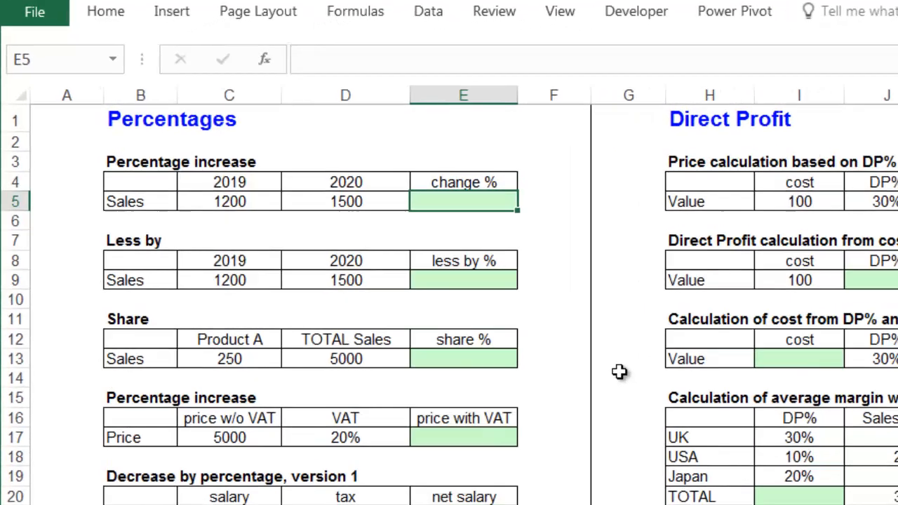
Step: Enter =D5/C5-1 in E5 to get the 25% sales change from 2019 to 2020
text(=)
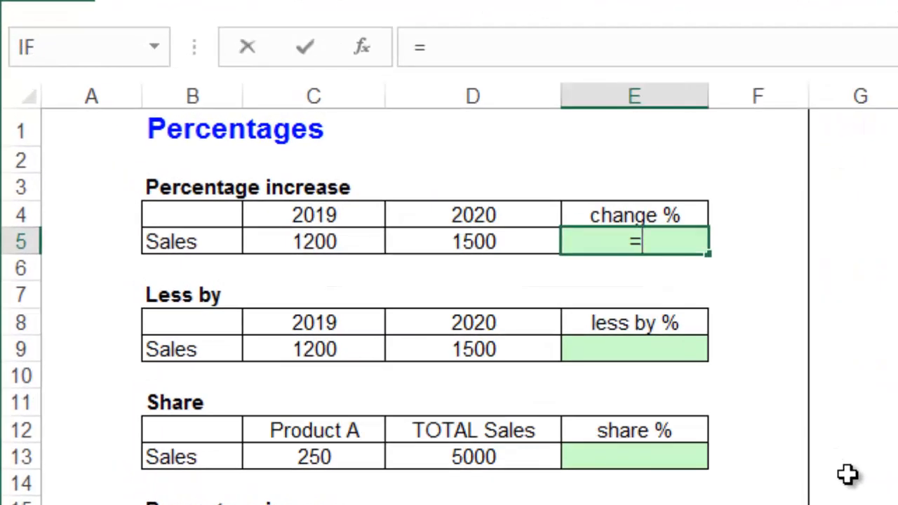
key(Left)
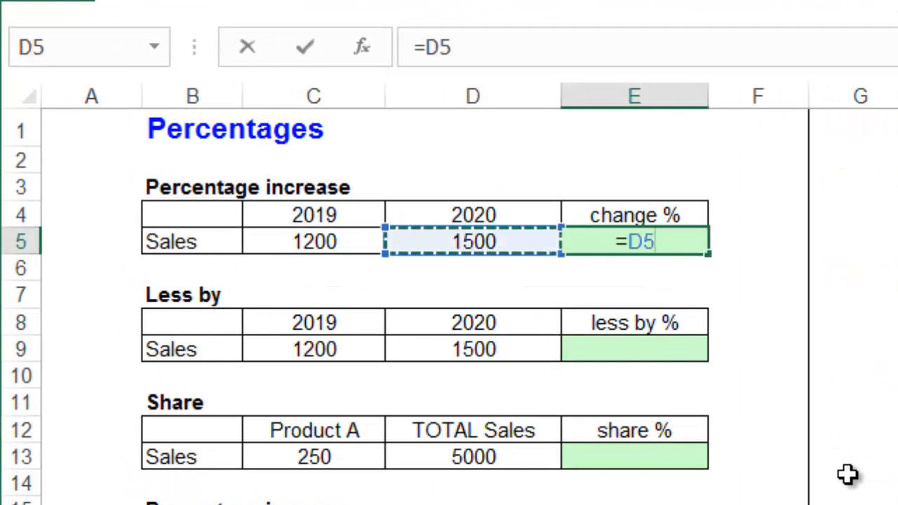
text(/)
key(Left)
key(Left)
text(-1)
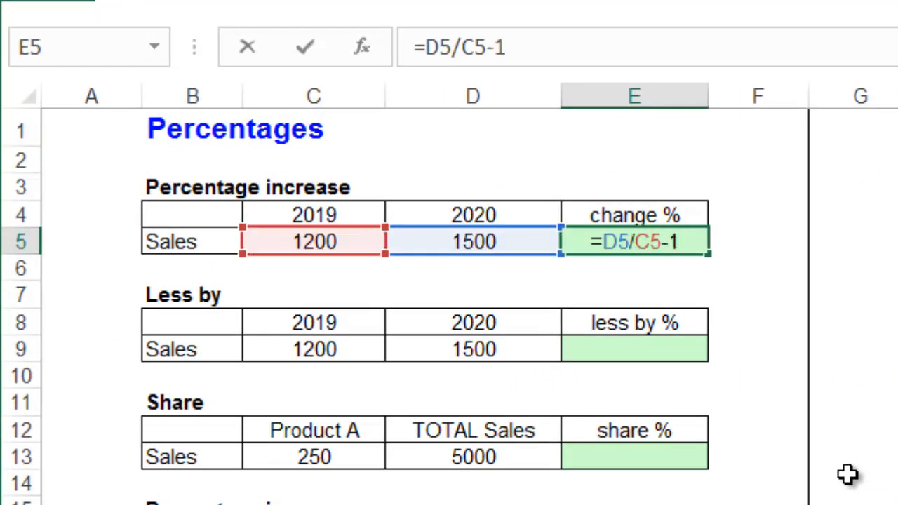
key(Return)
key(Up)
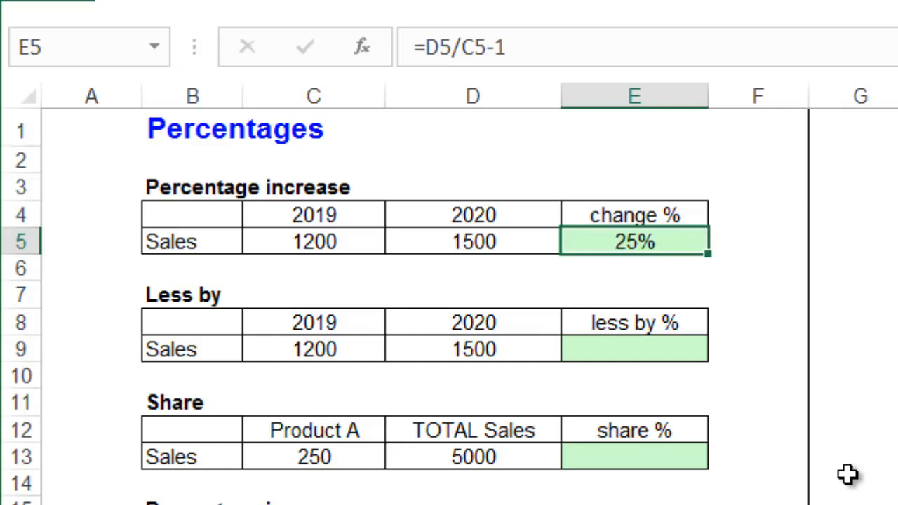
Step: Enter =C9/D9-1 in E9 to get the -20% less by % result
key(Down)
key(Down)
key(Down)
key(Down)
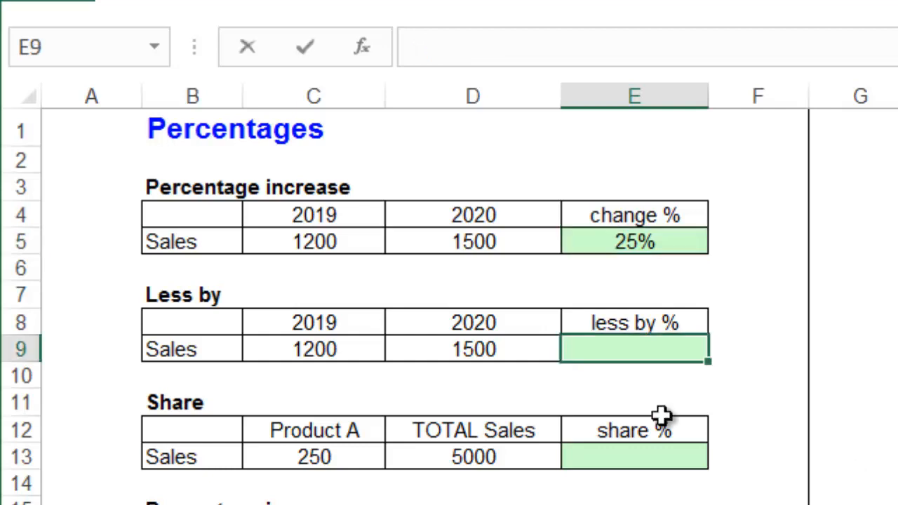
text(=)
key(Left)
key(Left)
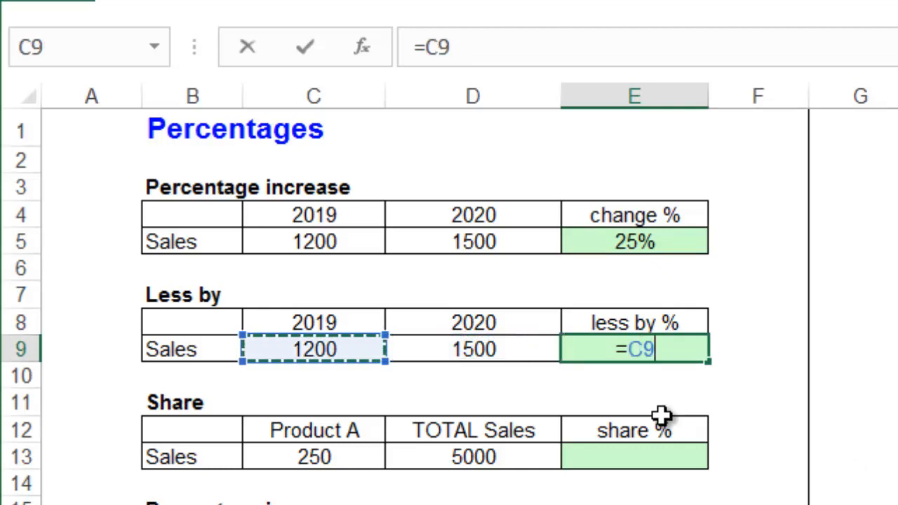
text(/)
key(Left)
text(-1)
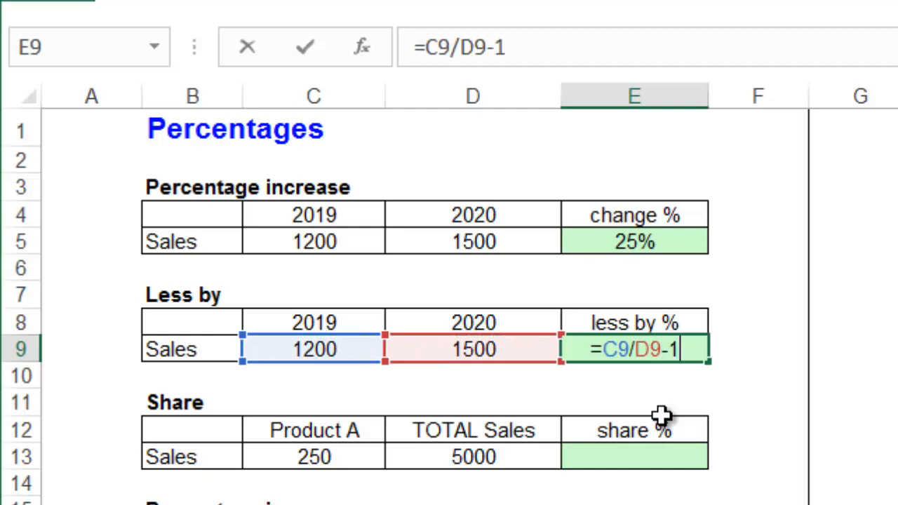
key(Return)
key(Up)
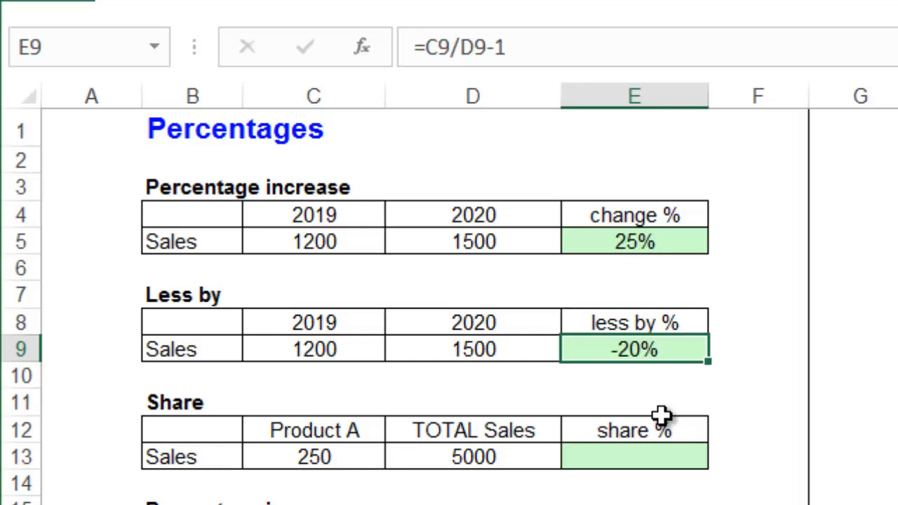
key(Down)
key(Down)
key(Down)
key(Down)
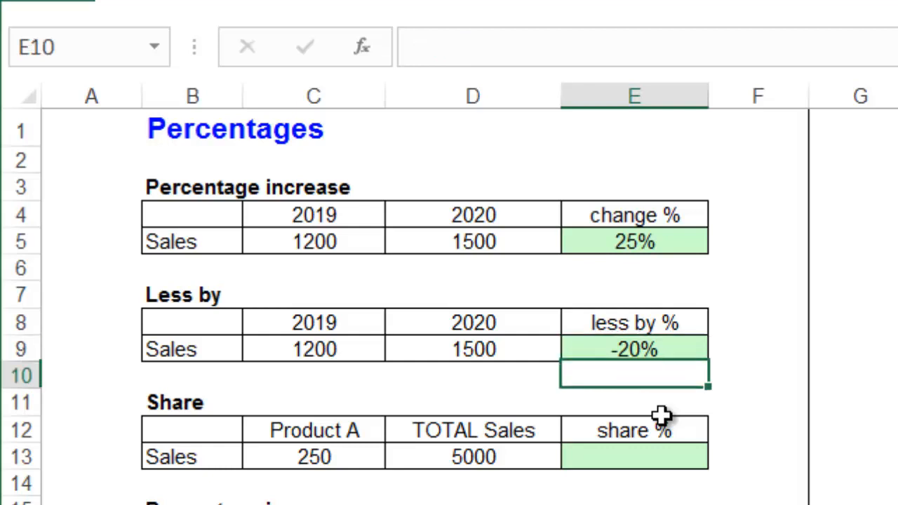
Step: Enter =C13/D13 in E13 for a 5.0% product share
text(=)
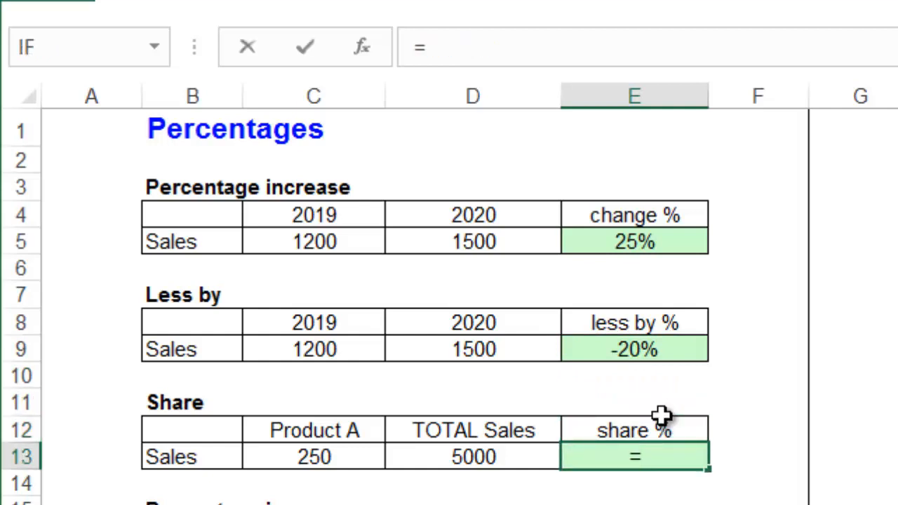
key(Left)
key(Left)
text(/)
key(Left)
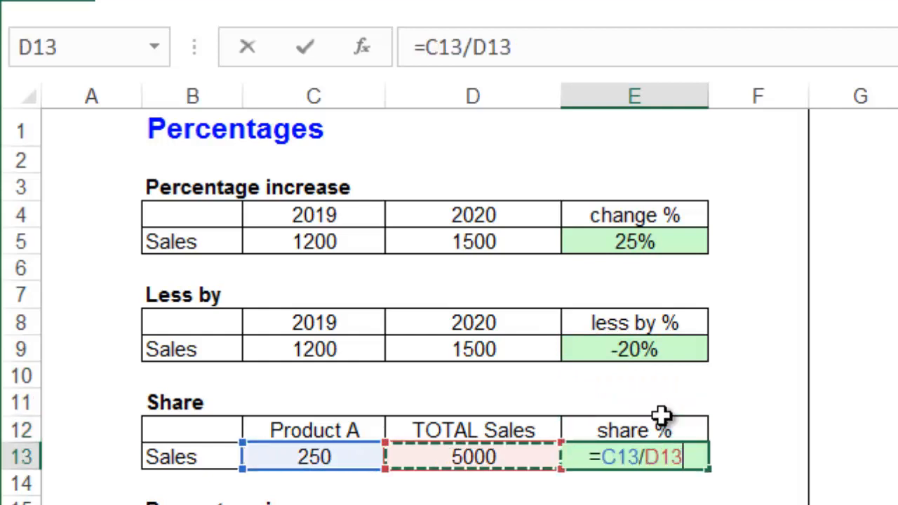
key(Return)
key(Up)
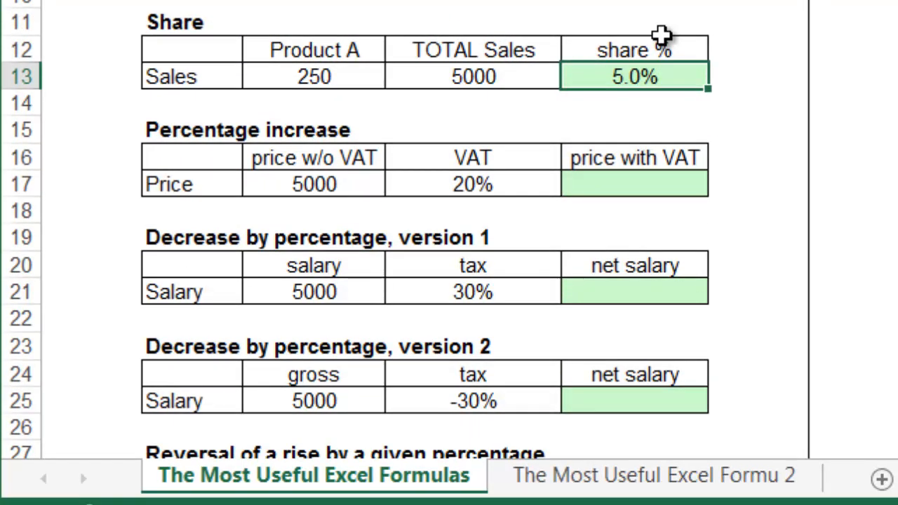
Step: Enter =C17*(1+D17) in E17 for a price with VAT of 6000
key(Down)
key(Down)
key(Down)
key(Down)
text(=)
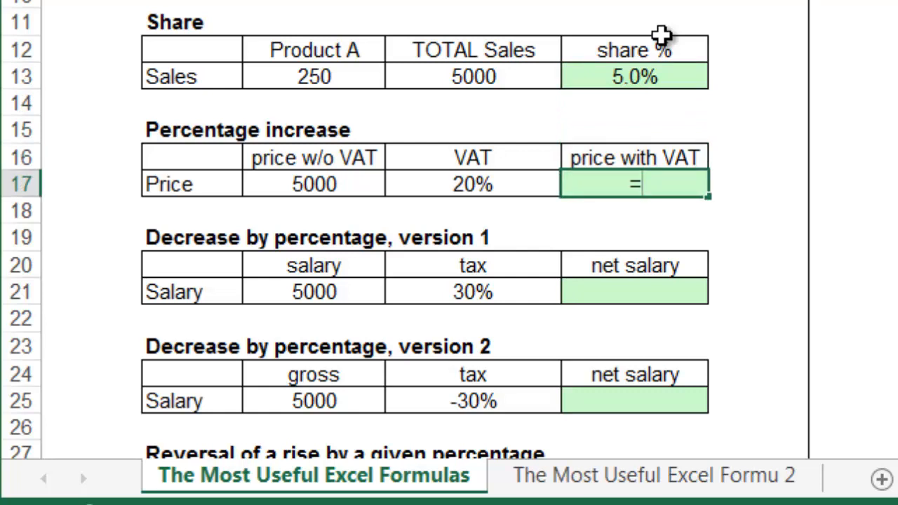
key(Left)
key(Left)
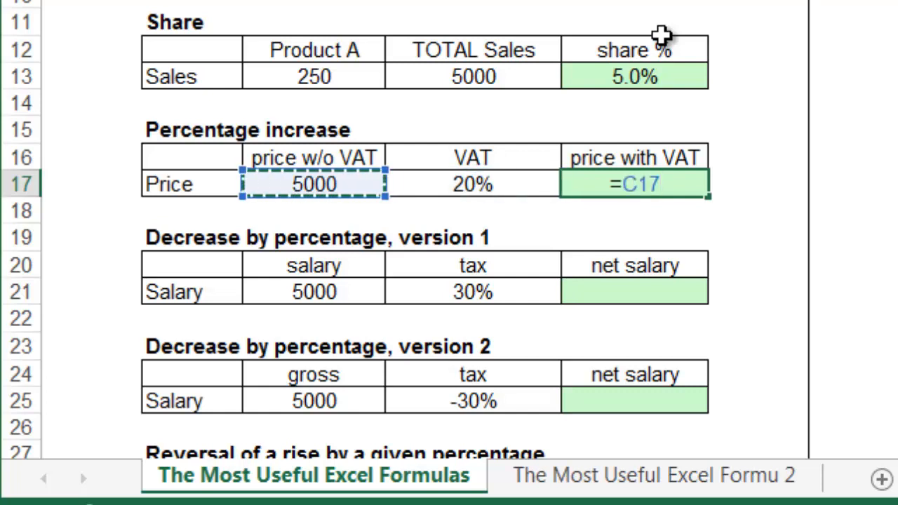
text(*()
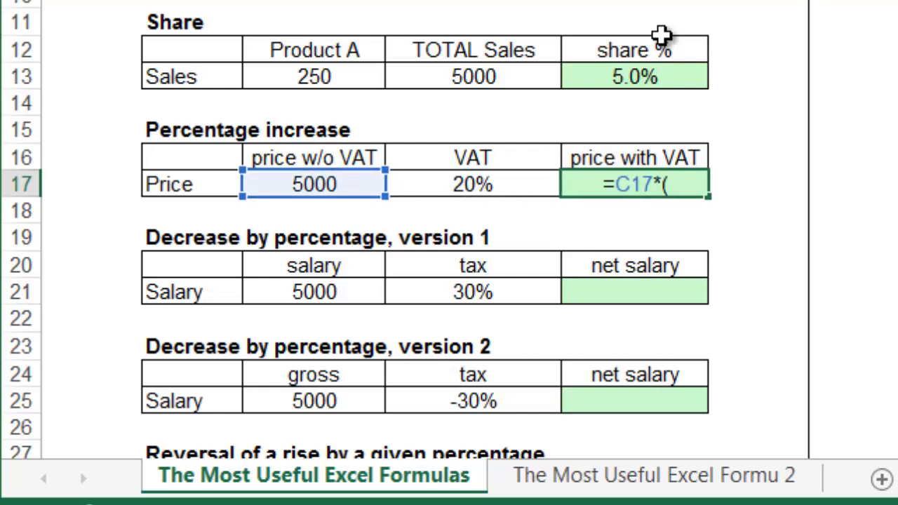
text(1+)
key(Left)
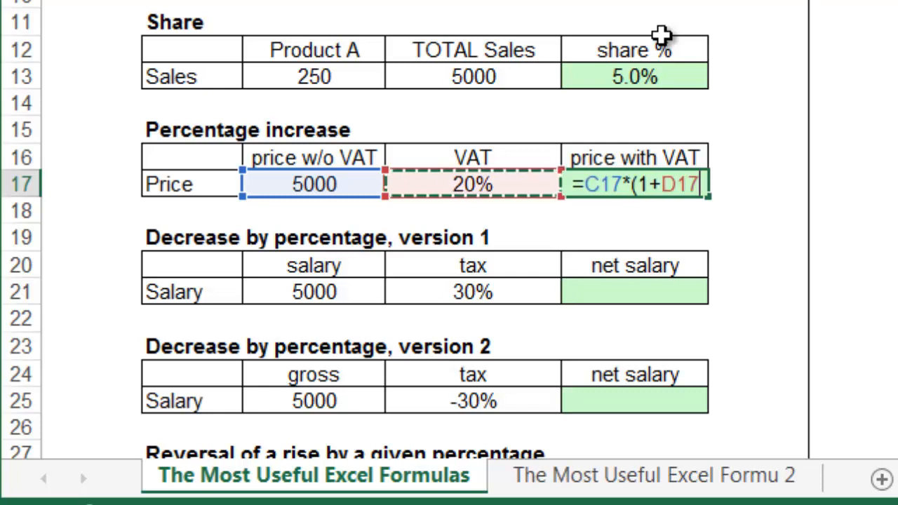
text())
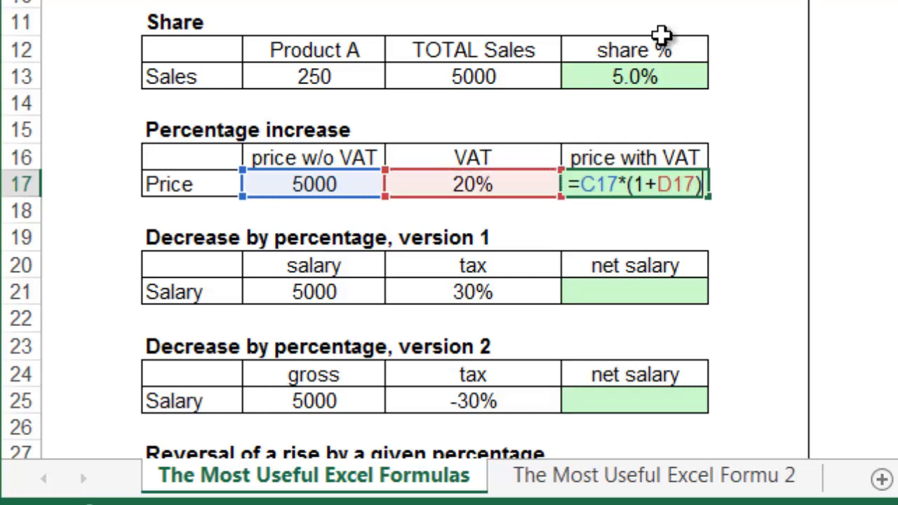
key(Return)
Step: Enter =C21*(1-D21) in E21 for a version 1 net salary of 3500
key(Down)
key(Down)
key(Down)
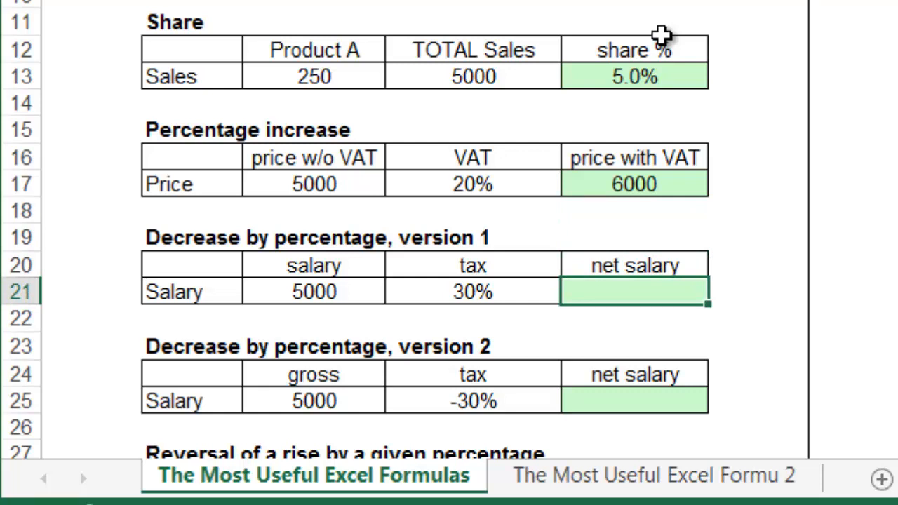
text(=)
key(Left)
key(Left)
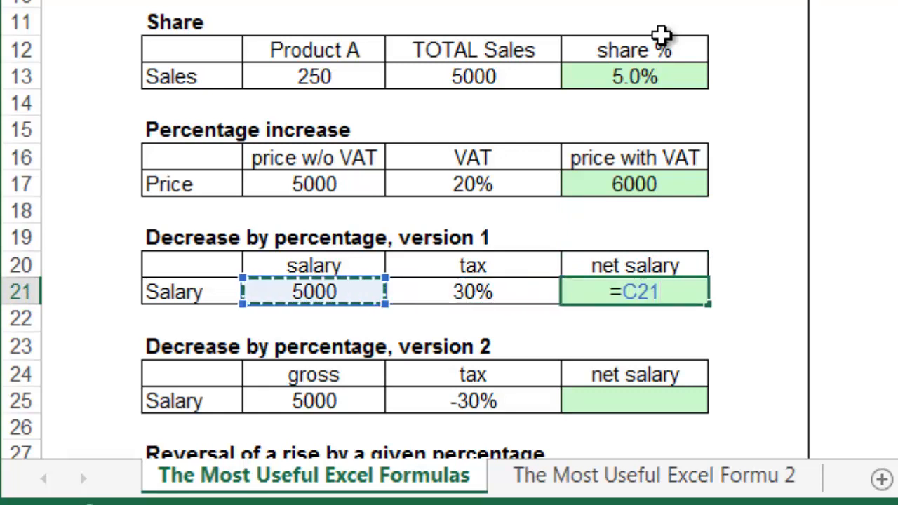
text(*(1-)
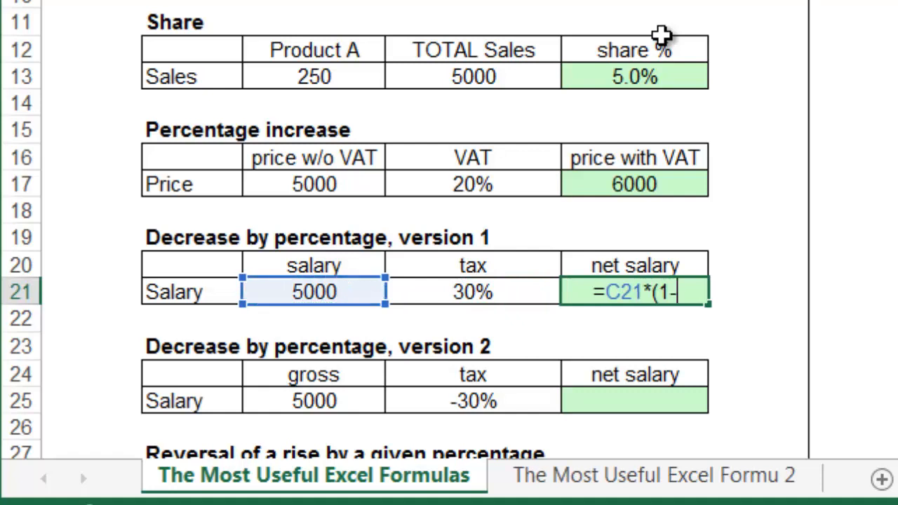
key(Left)
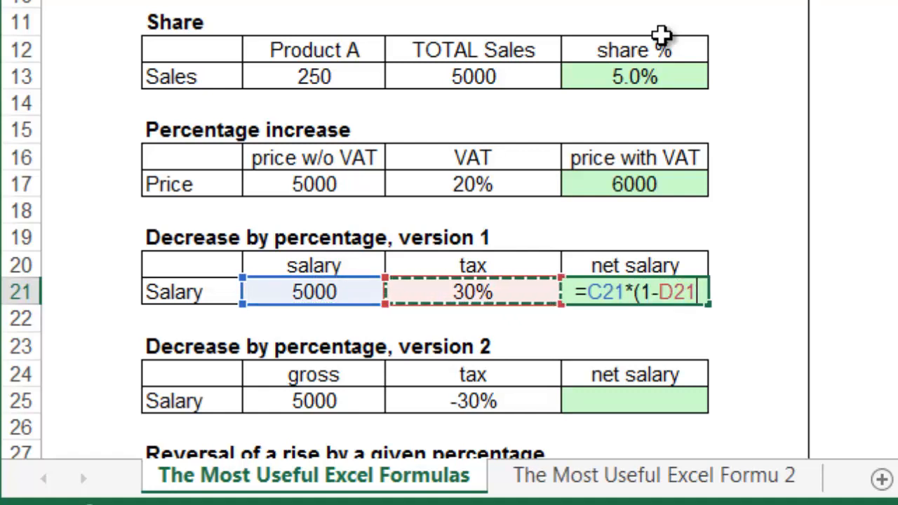
text())
key(Return)
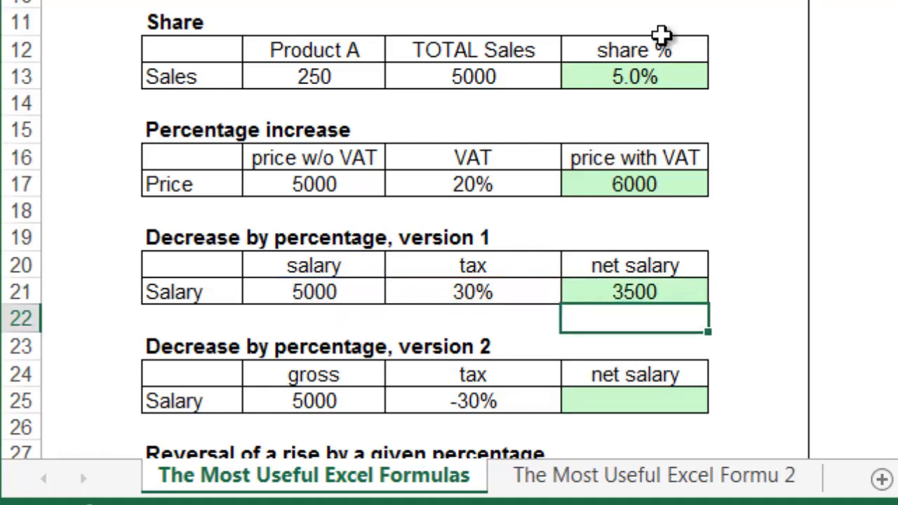
key(Down)
key(Down)
text(=)
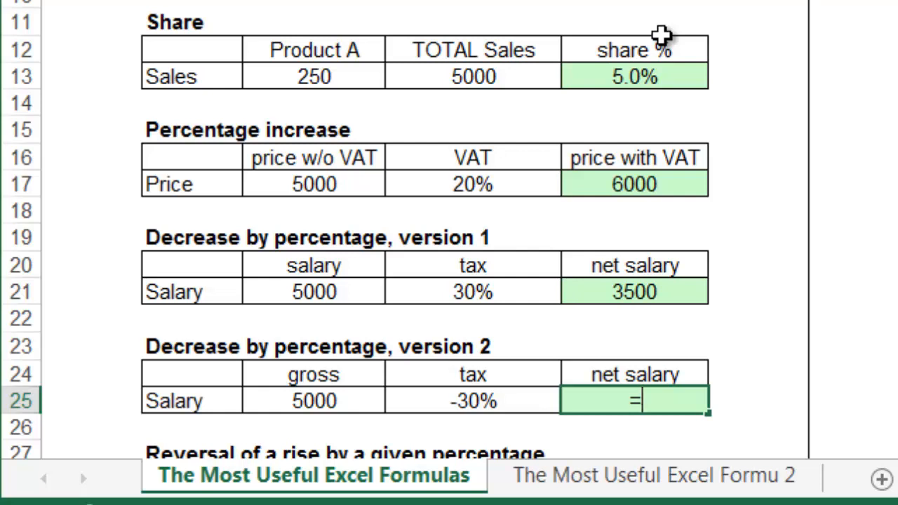
Step: Complete the version 2 net salary formula as C25*(1+D25) in E25
key(Left)
key(Left)
text(*)
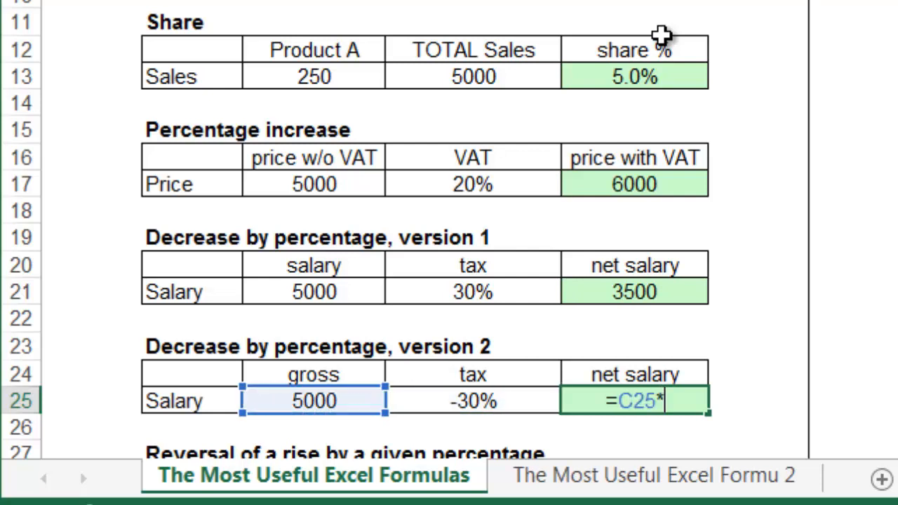
text((1+)
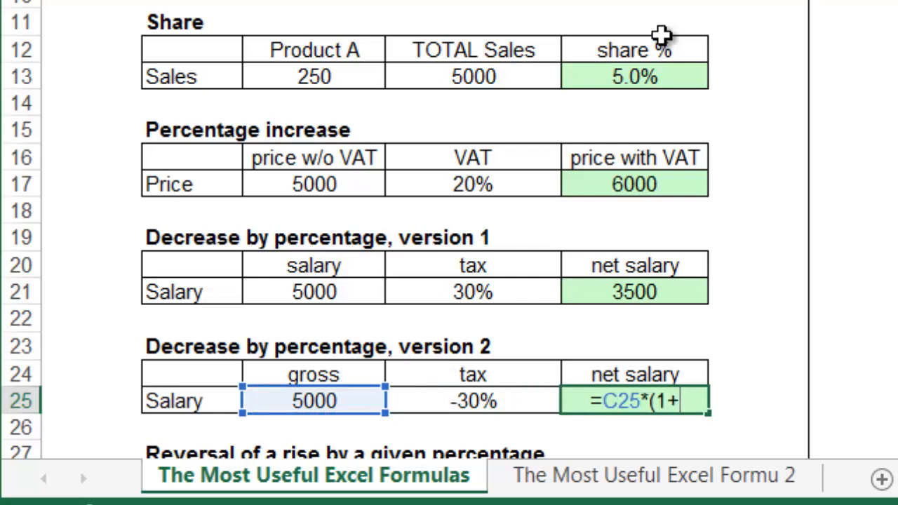
key(Left)
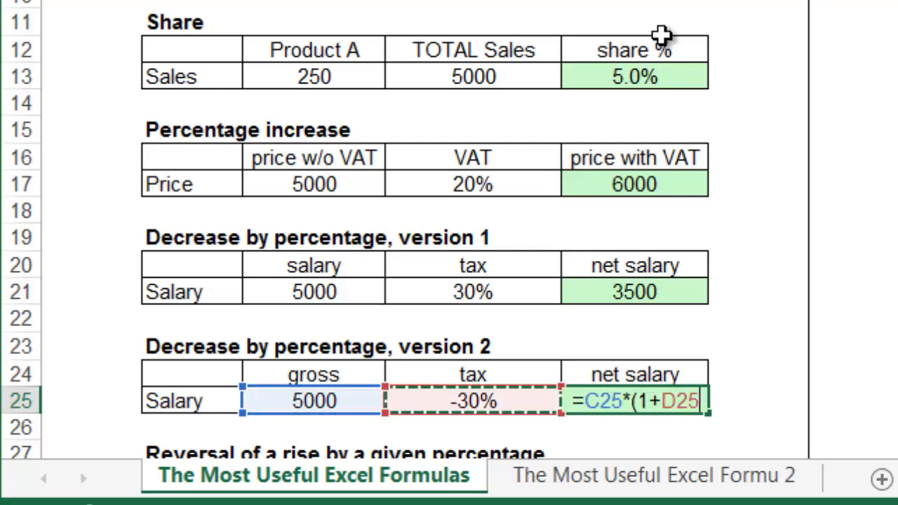
text())
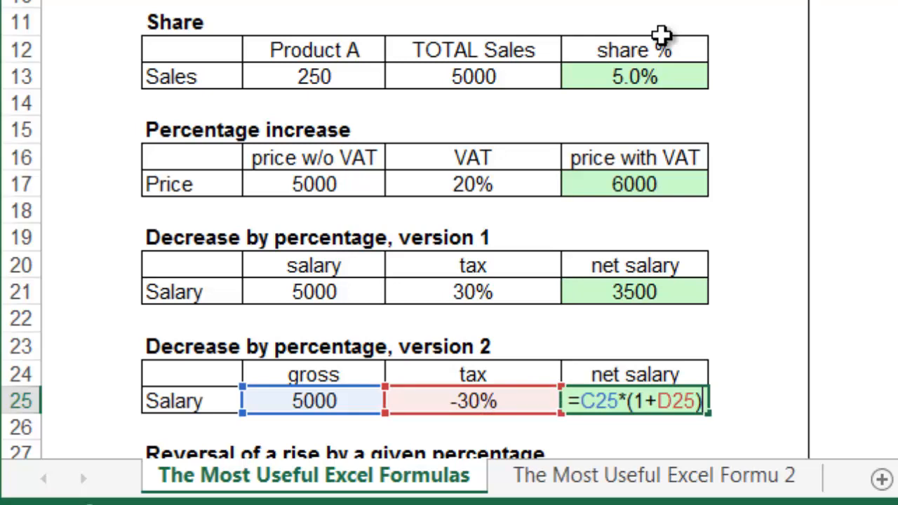
key(Return)
Step: Enter =C29/(1+D29) in E29 so 6000 with 20% VAT gives 5000
scroll(661, 42, down, 5)
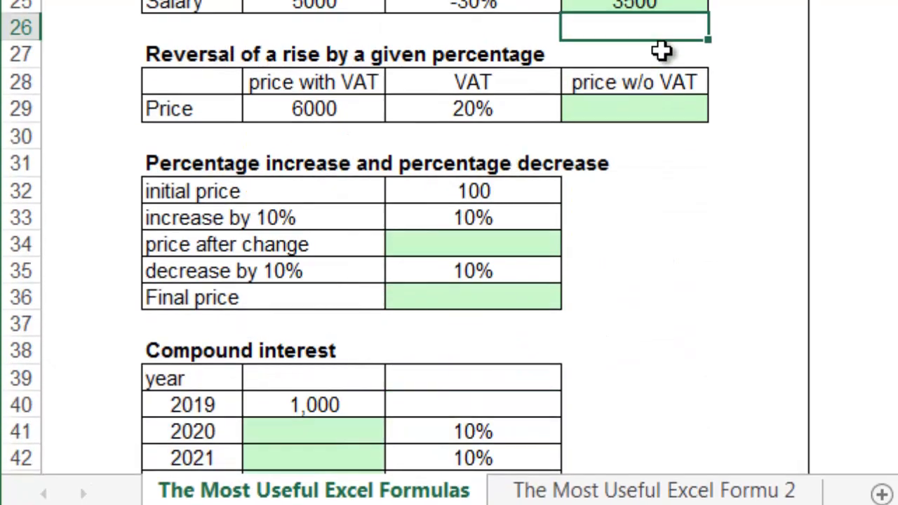
scroll(652, 91, up, 1)
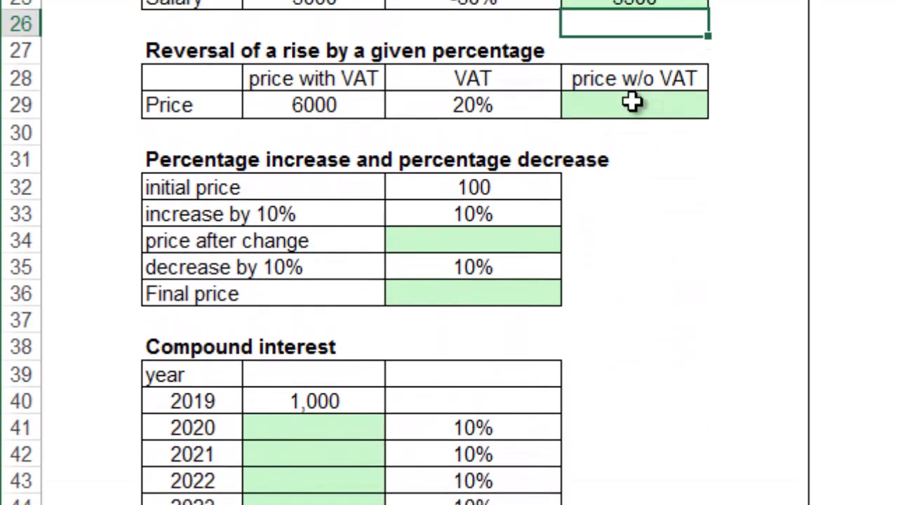
click(633, 103)
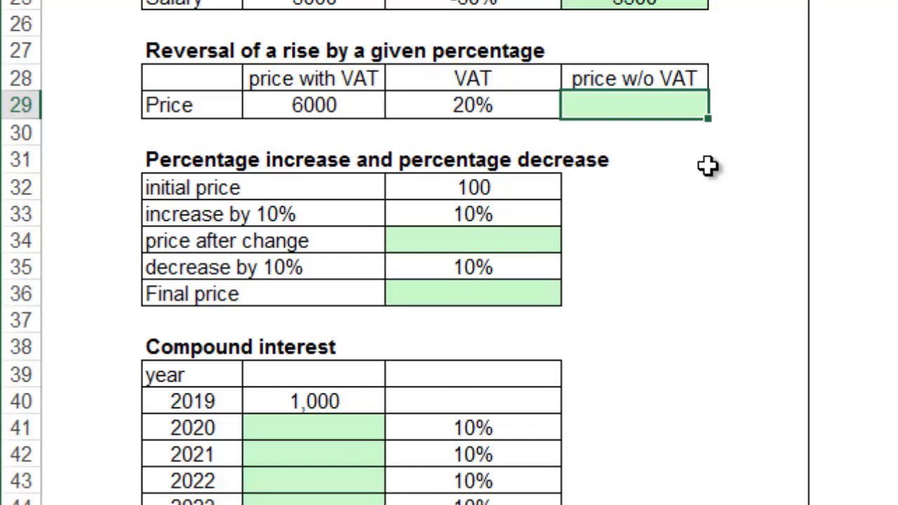
text(=)
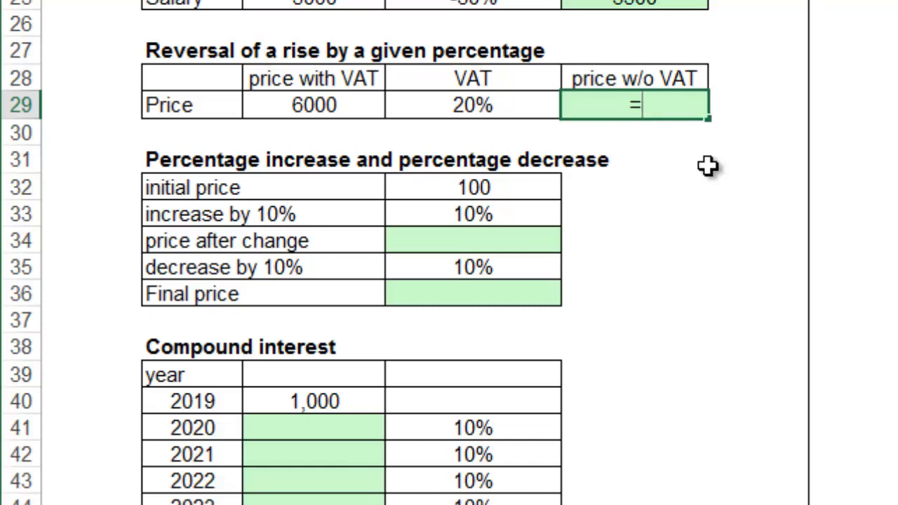
key(Left)
key(Left)
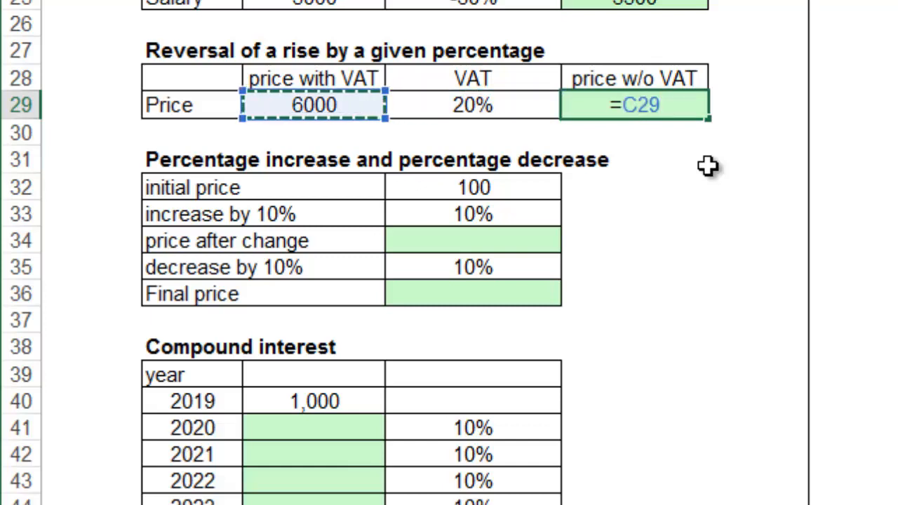
text(/(1+)
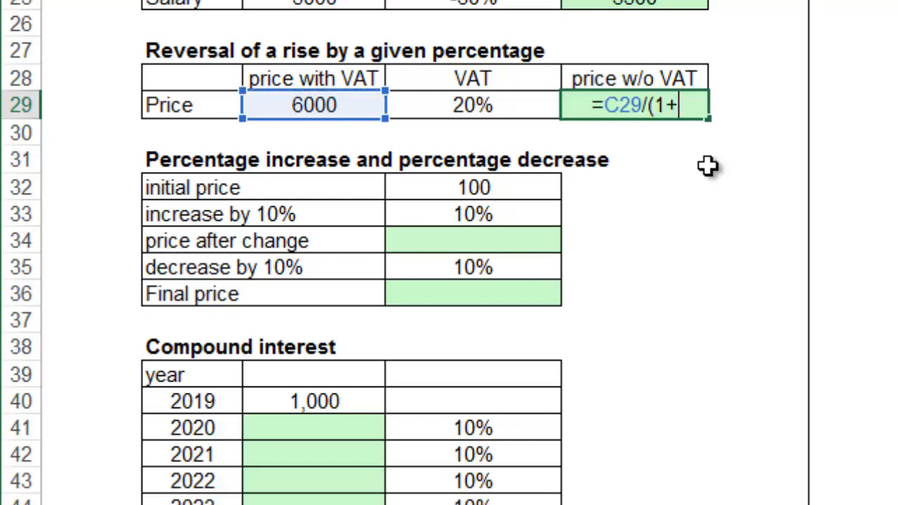
key(Left)
text())
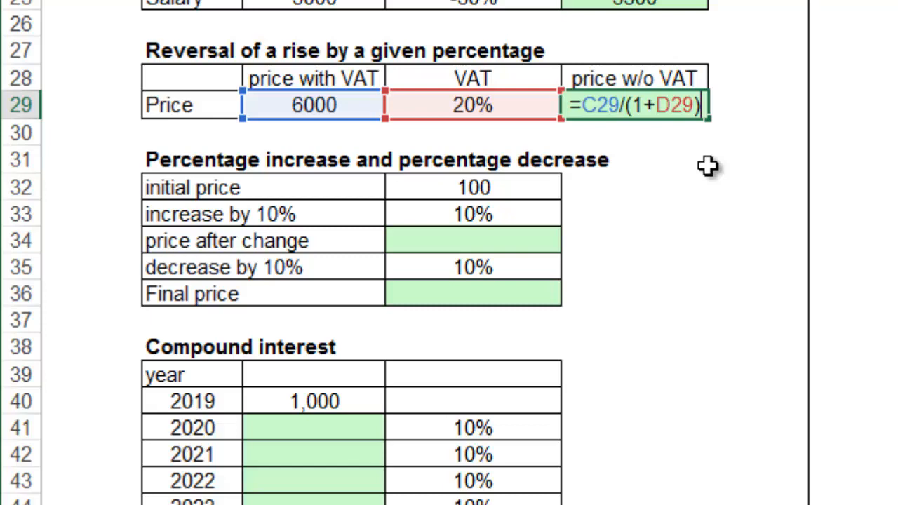
key(Return)
key(Up)
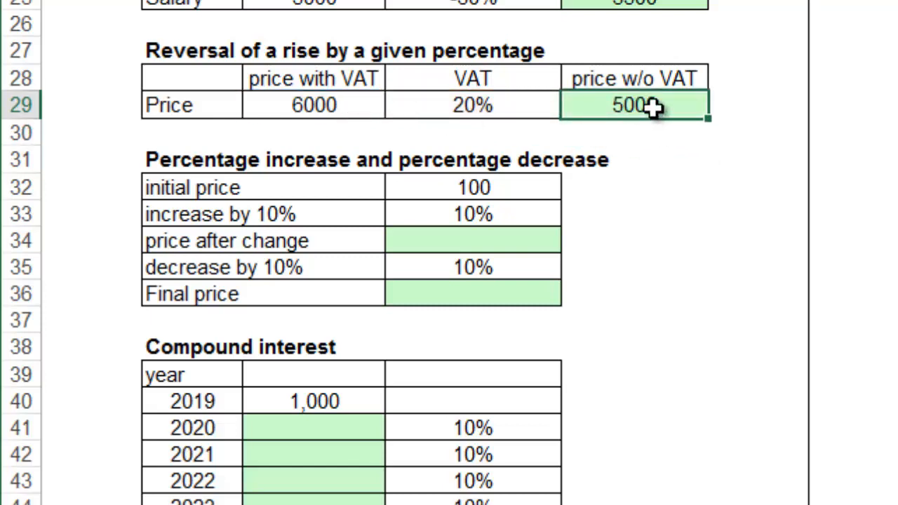
scroll(656, 112, up, 3)
scroll(683, 244, up, 1)
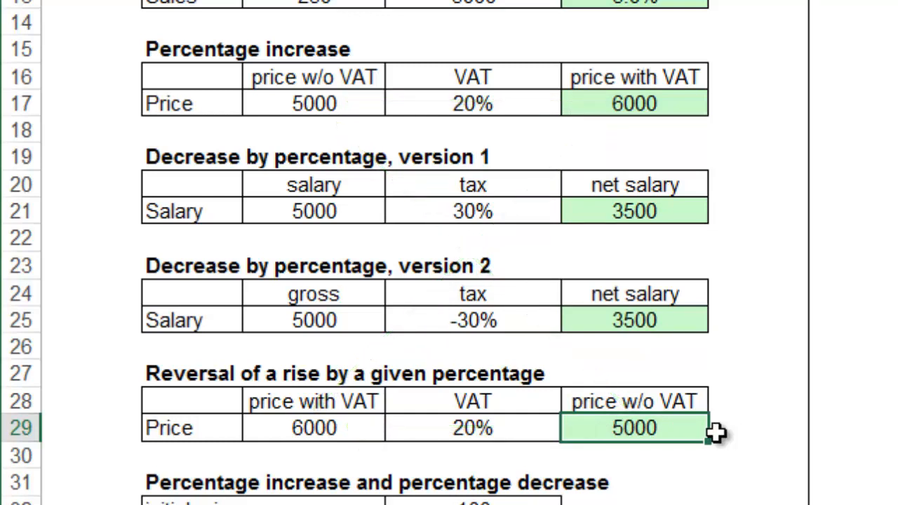
scroll(715, 433, down, 6)
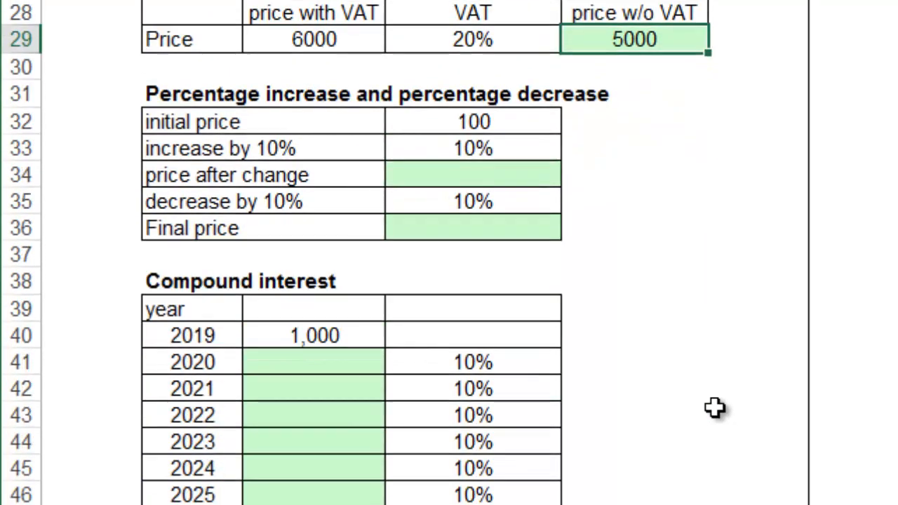
Step: Enter =D32*(1+D33) in D34 for a price after change of 110
scroll(567, 96, up, 1)
click(558, 88)
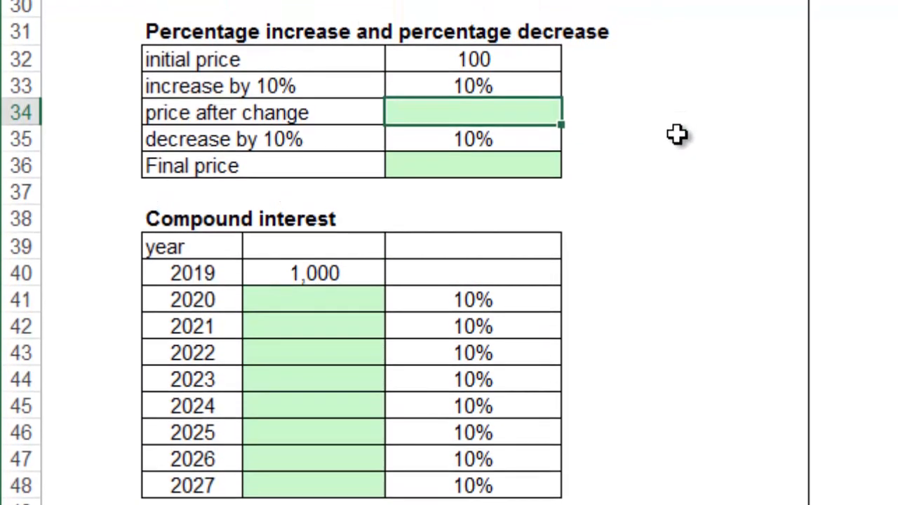
text(=)
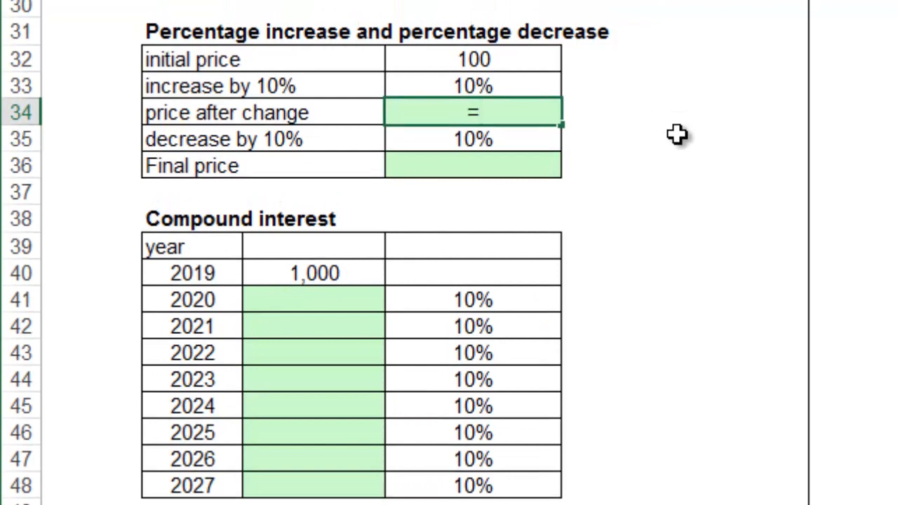
key(Up)
key(Up)
text(*(1)
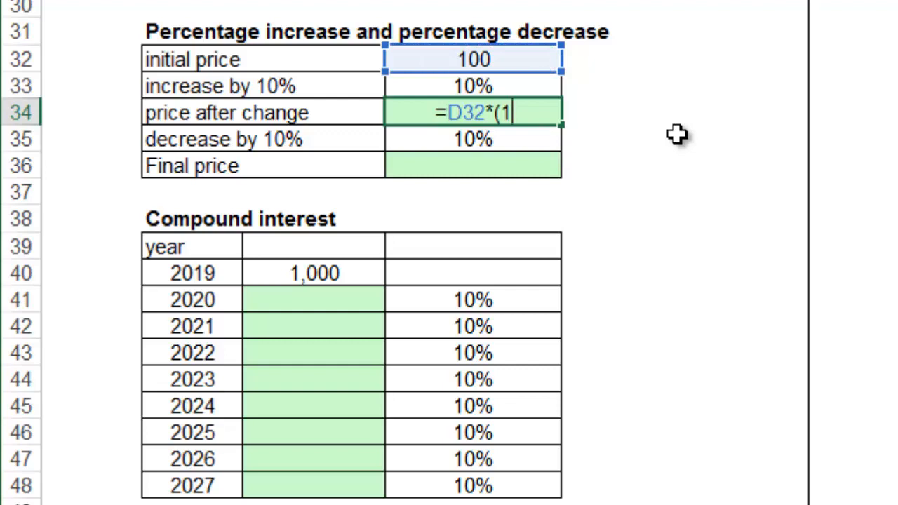
text(+)
key(Up)
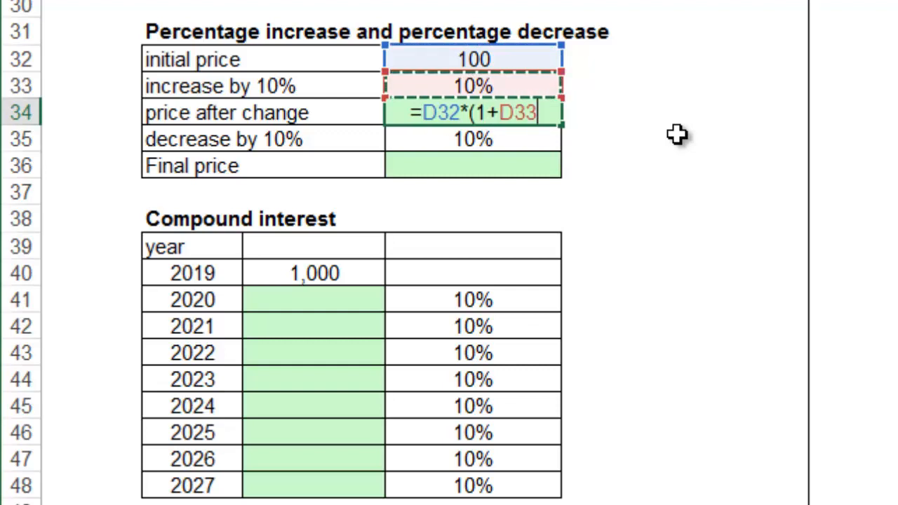
text())
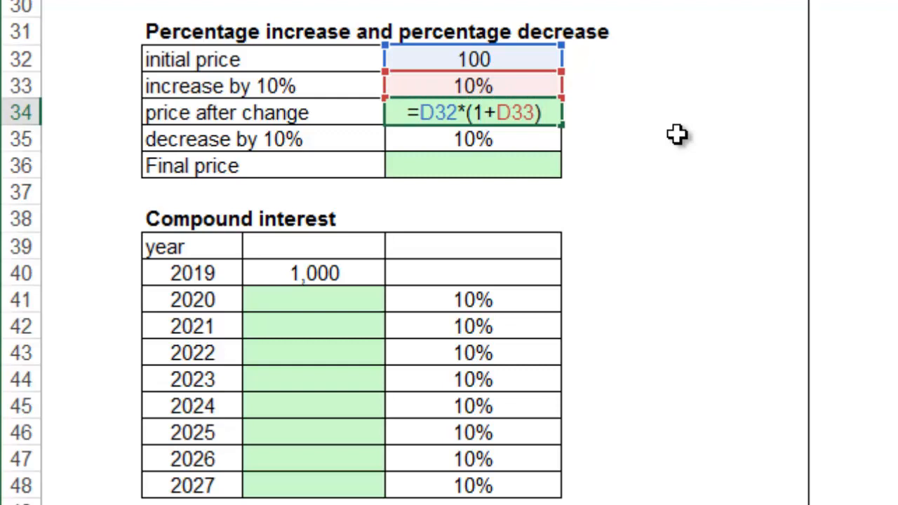
key(Up)
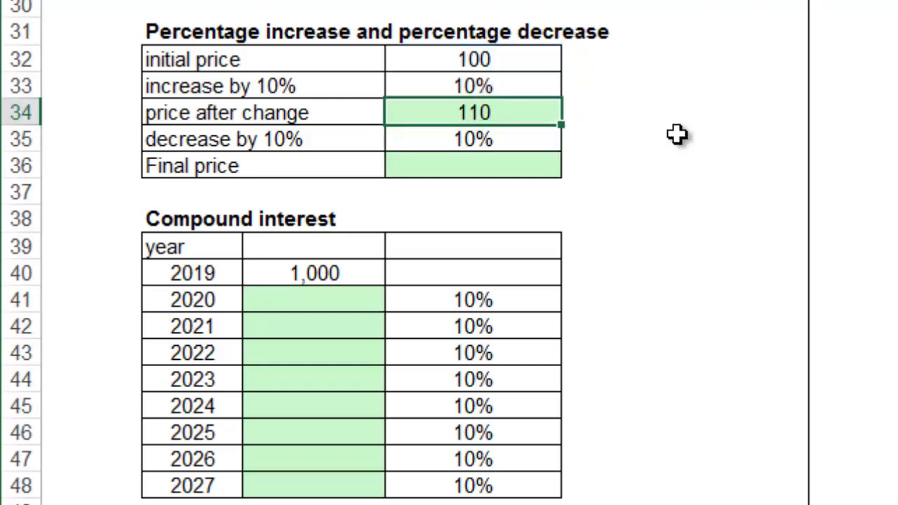
Step: Enter =D34*(1-D35) in D36 for a final price of 99
click(551, 168)
text(=)
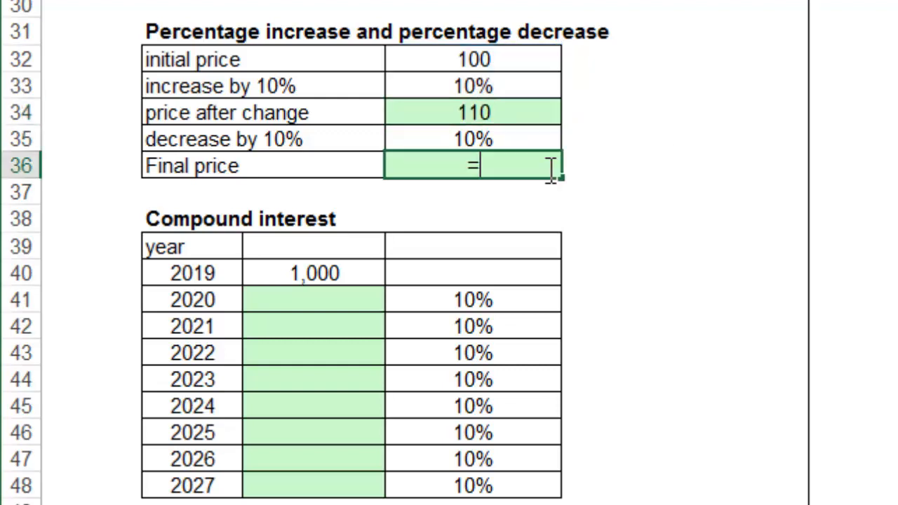
key(Up)
key(Up)
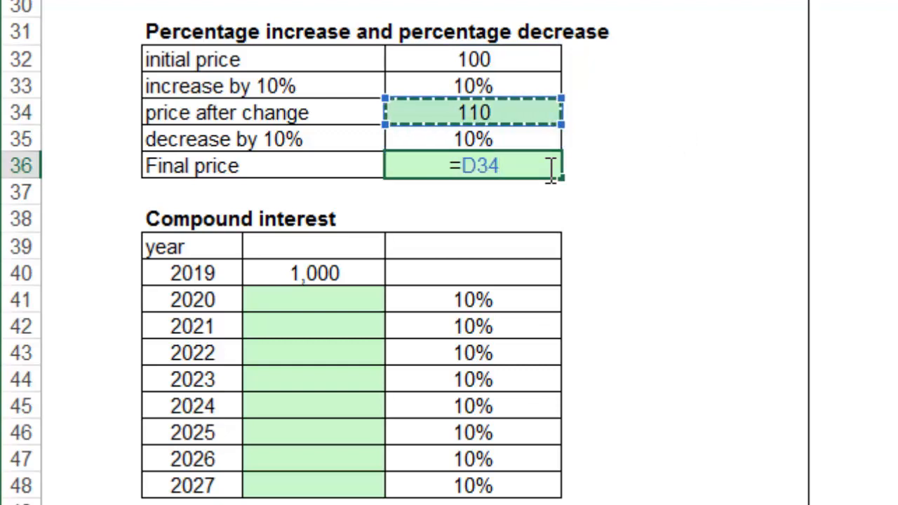
text(*(1-)
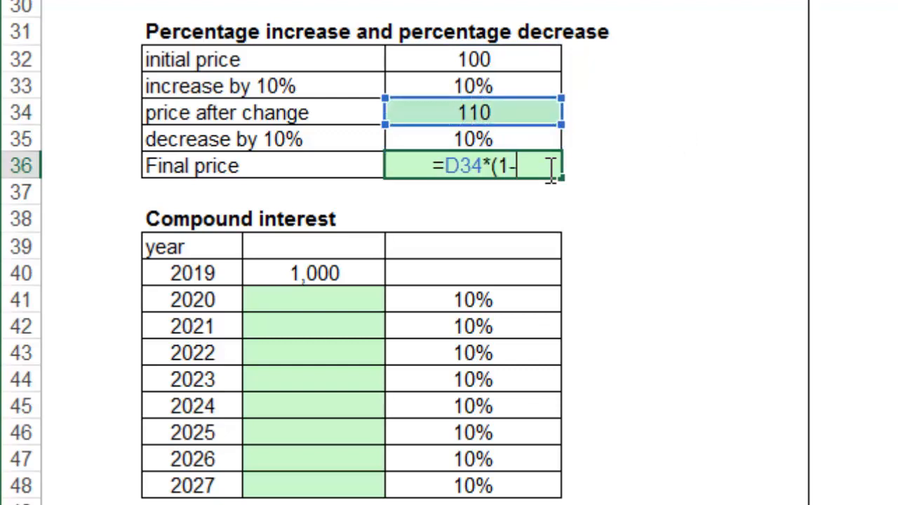
key(Up)
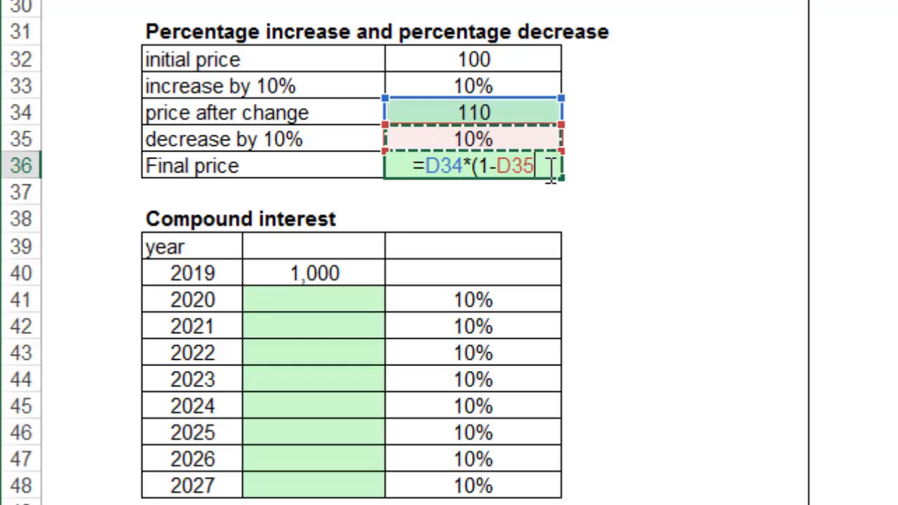
text())
key(Return)
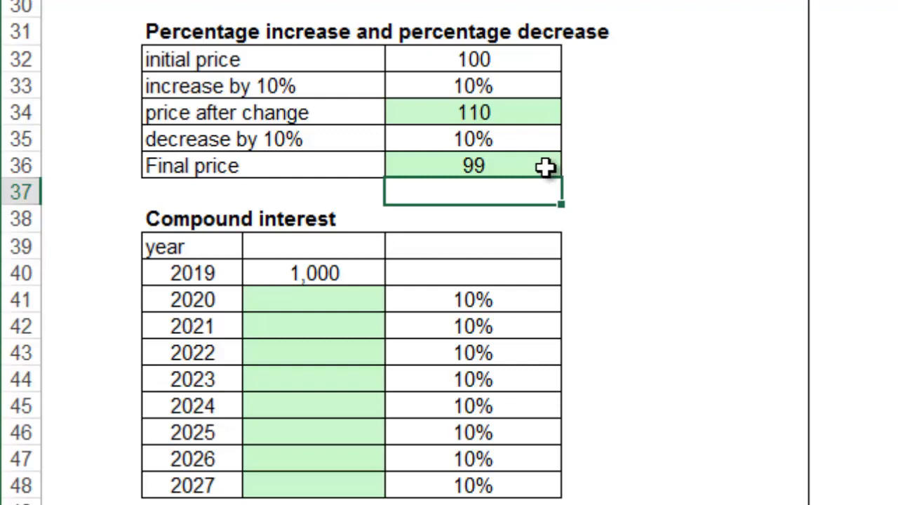
click(545, 165)
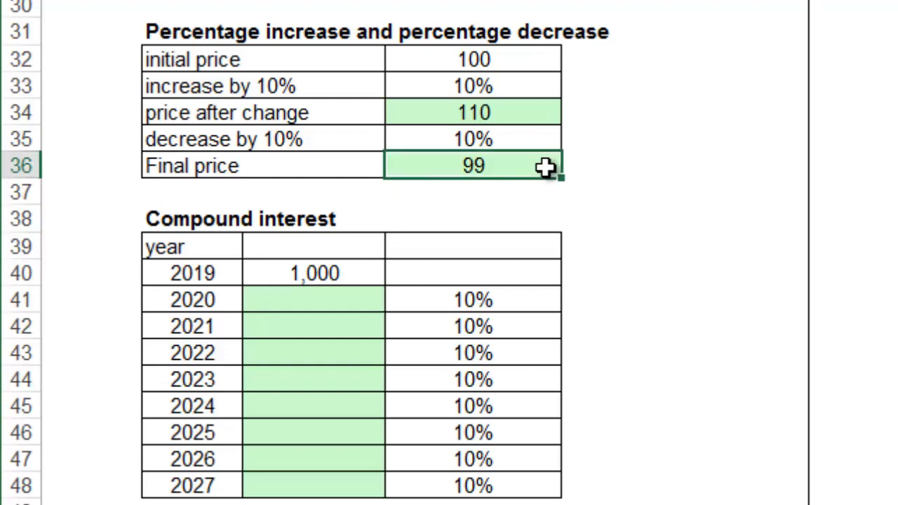
Step: Change the increase and decrease to 50%, giving 150 and a final price of 75
click(512, 89)
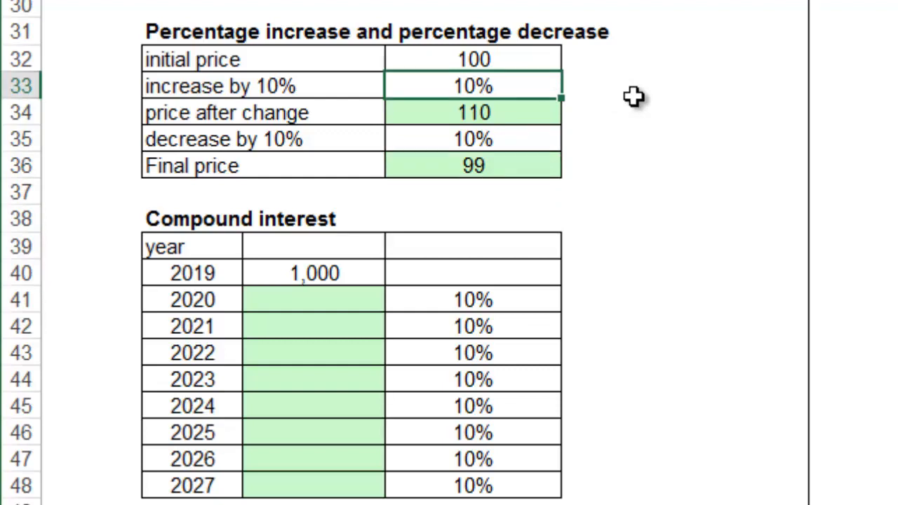
text(50)
key(Return)
key(Return)
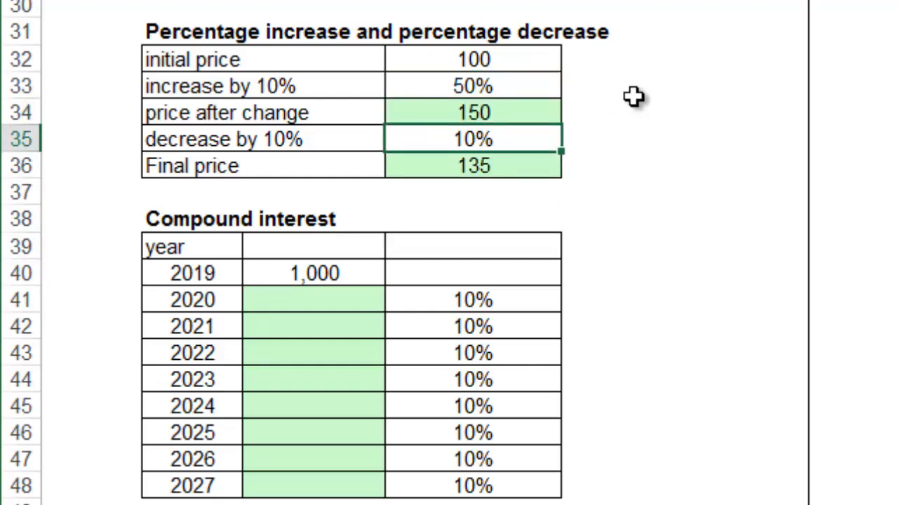
text(50)
key(Return)
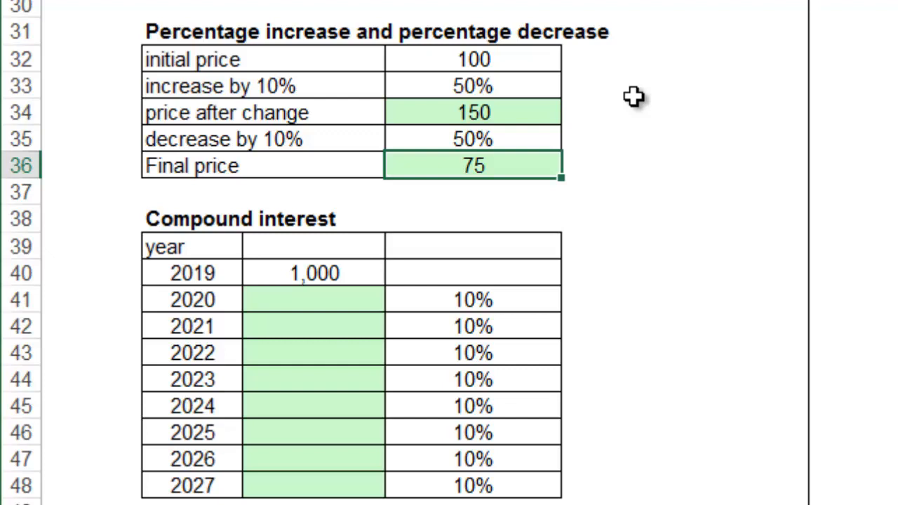
click(368, 299)
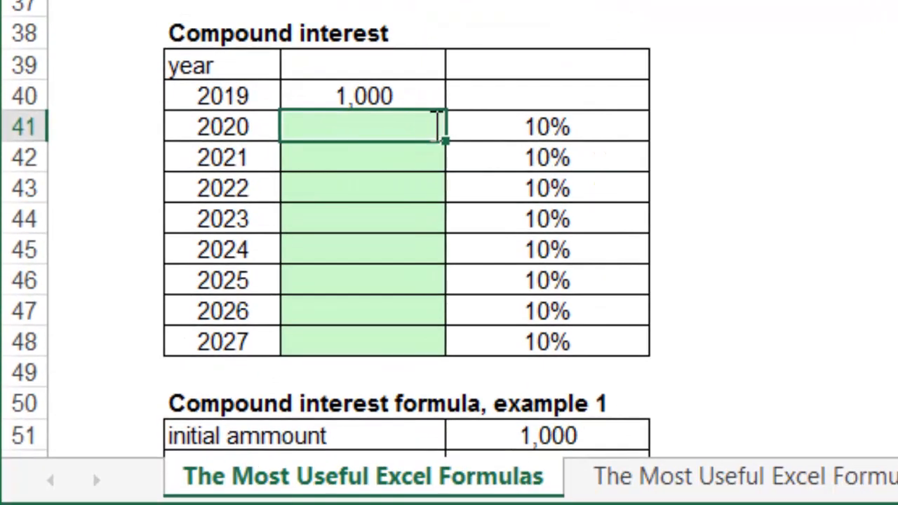
Step: Enter =C40*(1+D41) in C41 for the 2020 compound interest amount
text(=)
key(Up)
text(*(1+)
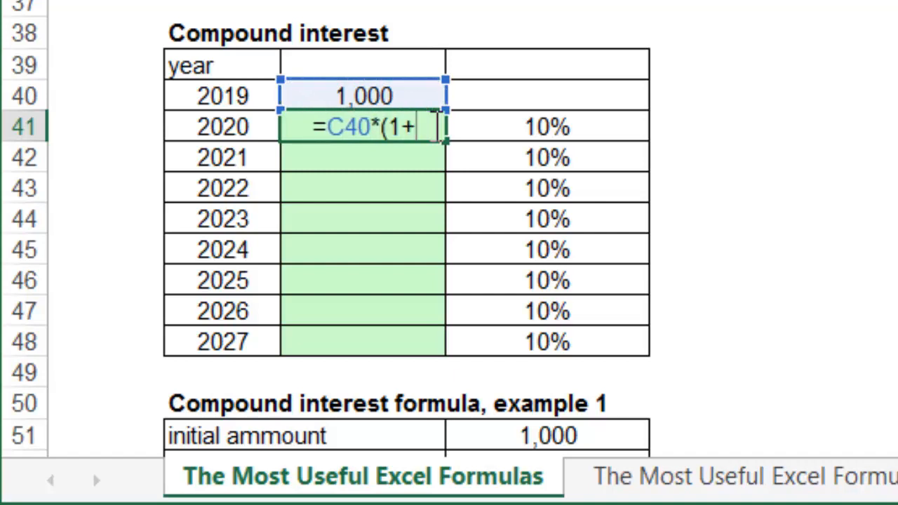
key(Right)
text())
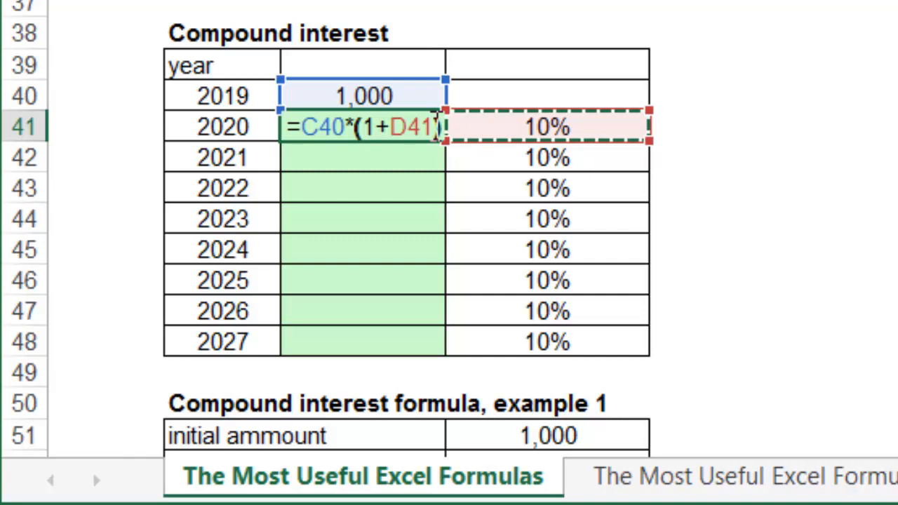
key(Return)
Step: Fill the 10% growth formula down from C41 to C48, reaching 2,144 in 2027
click(430, 123)
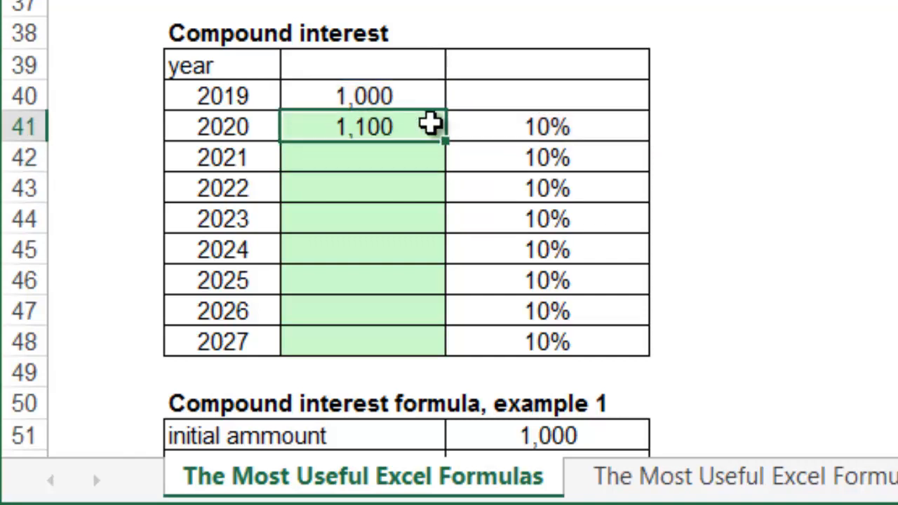
drag(445, 140, 425, 344)
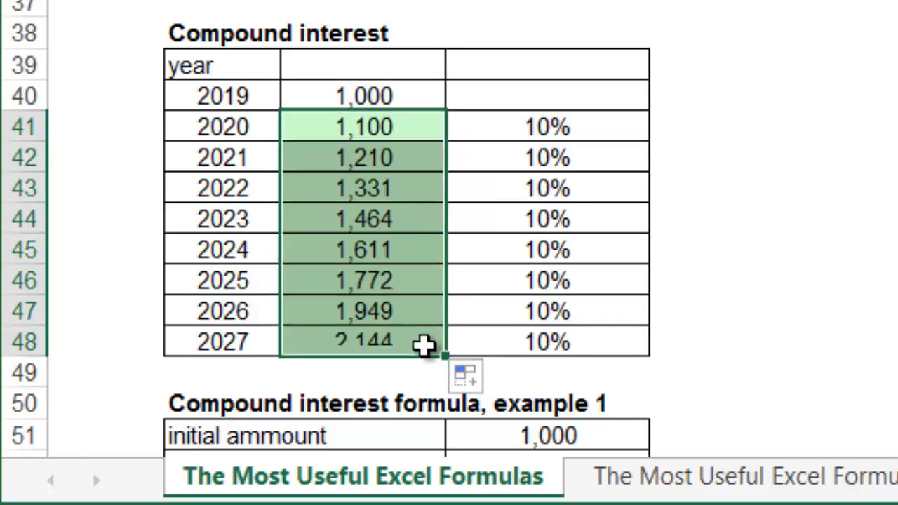
click(420, 309)
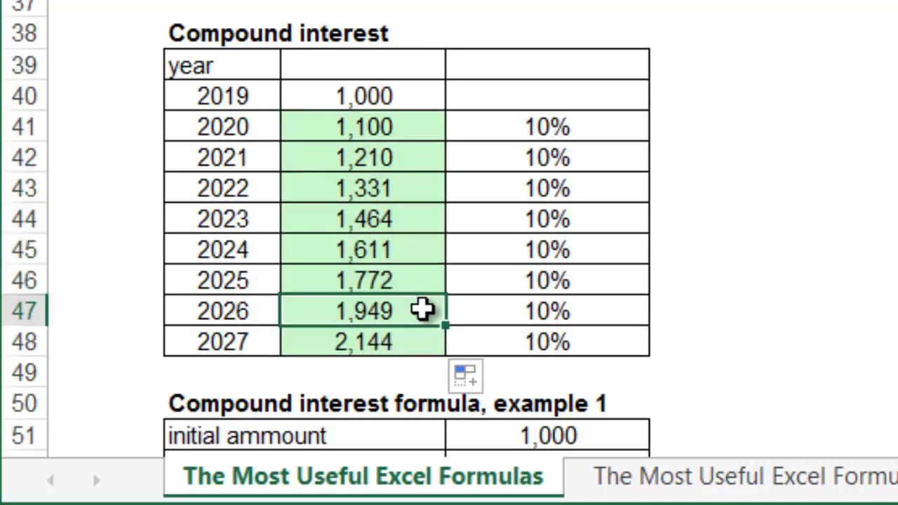
drag(410, 127, 407, 309)
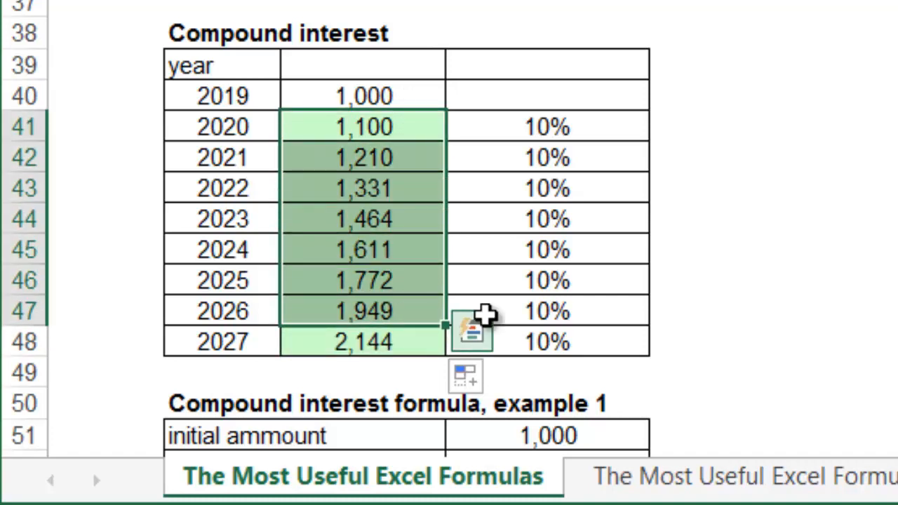
click(379, 338)
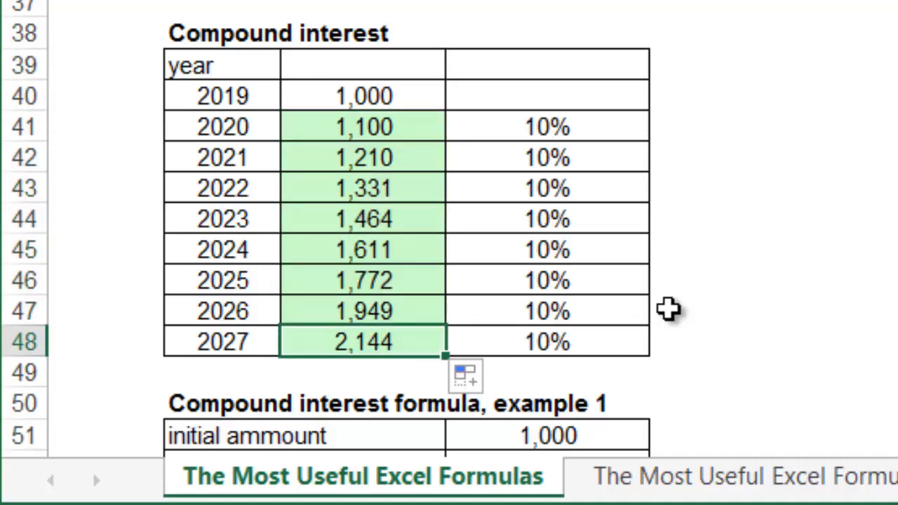
Step: Enter =D51*(1+D52)^D53 in D54 for an example 1 final amount of 1,949
scroll(668, 308, down, 4)
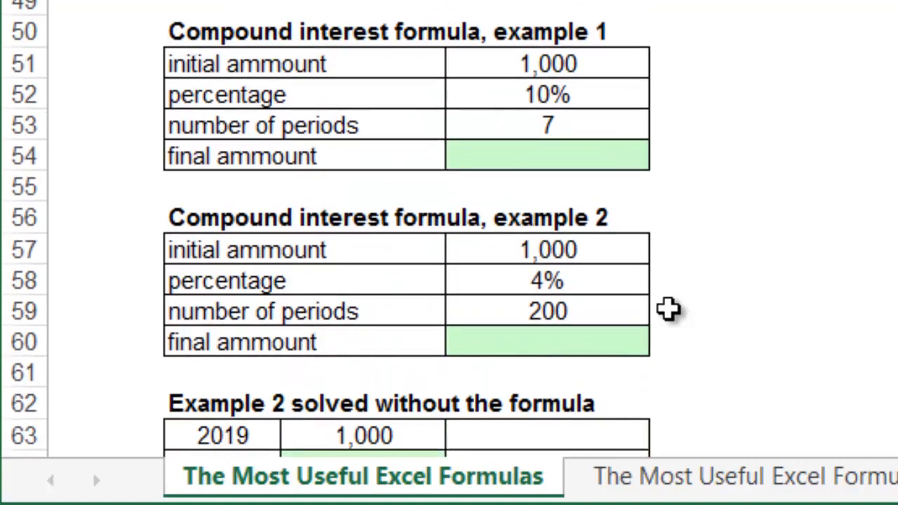
scroll(670, 309, up, 1)
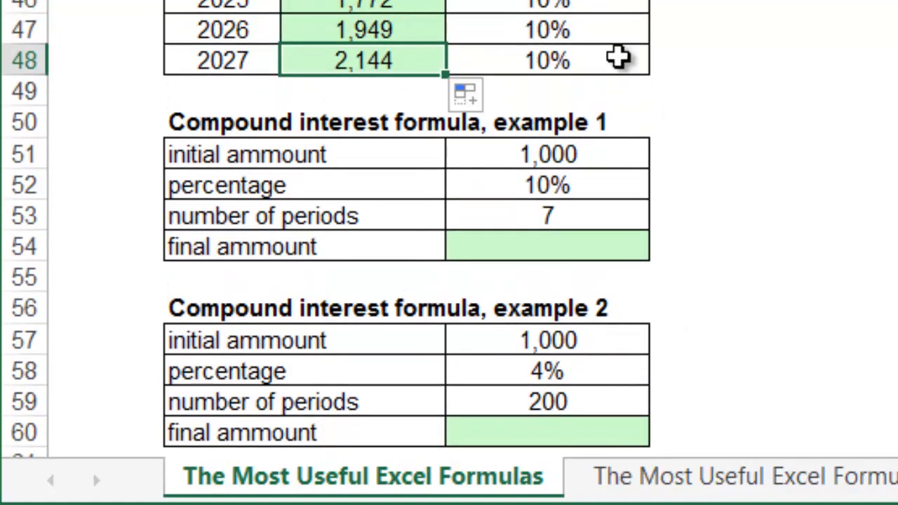
click(605, 249)
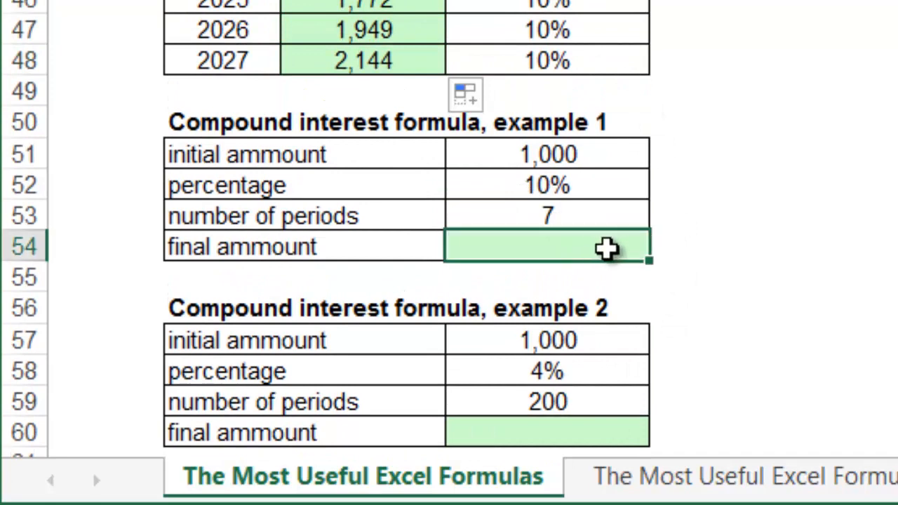
text(=)
key(Up)
key(Up)
key(Up)
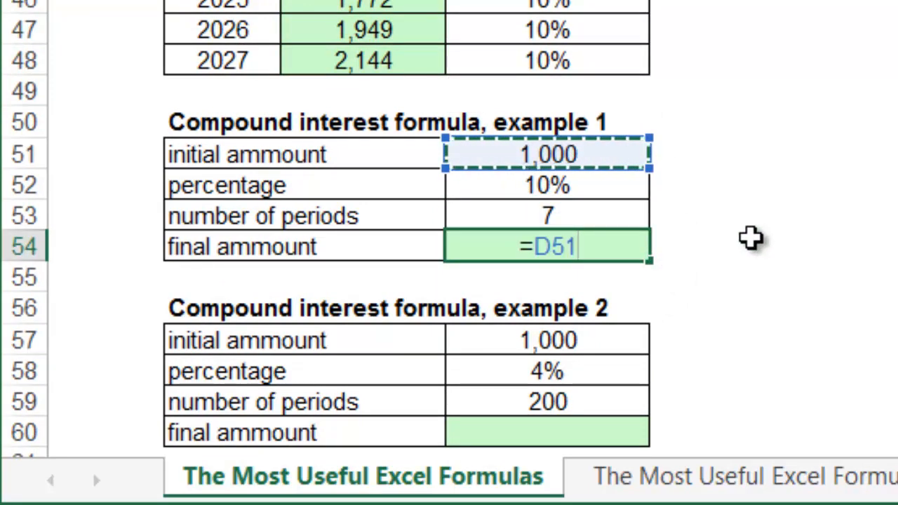
text(*(1+)
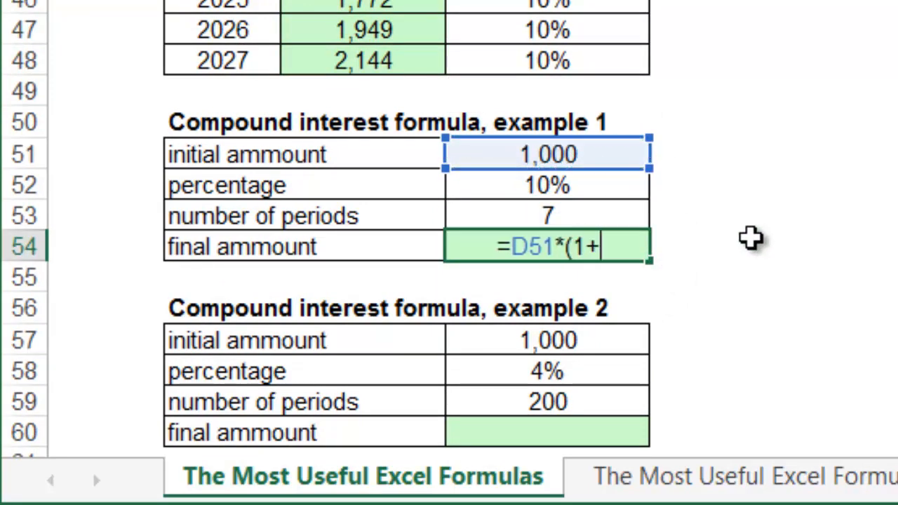
key(Up)
key(Up)
text())
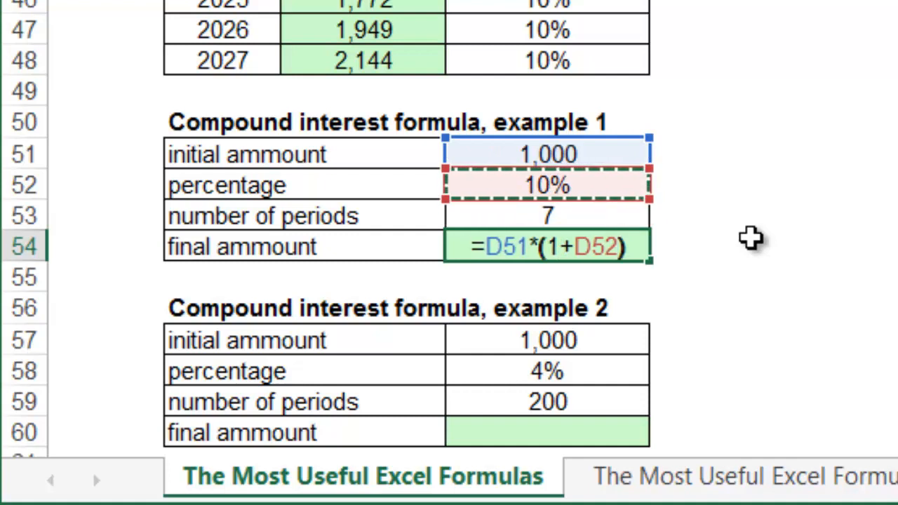
text(^)
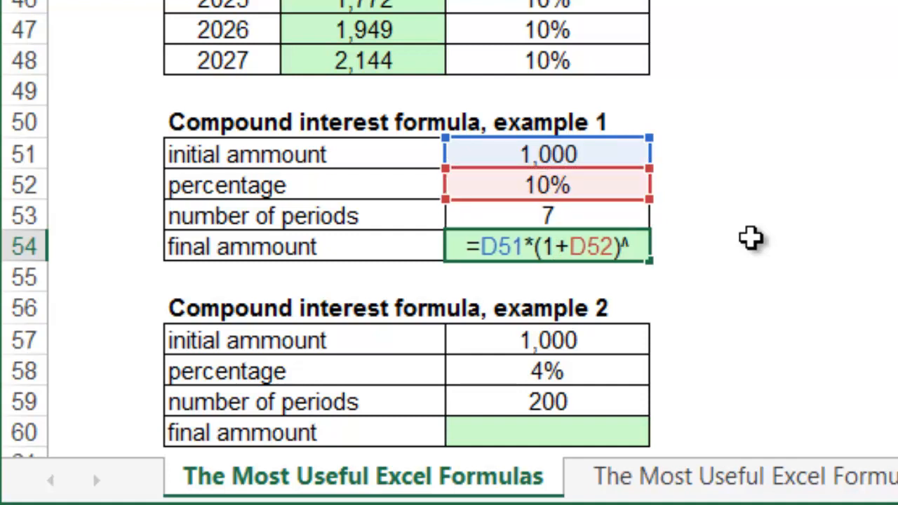
text(D53)
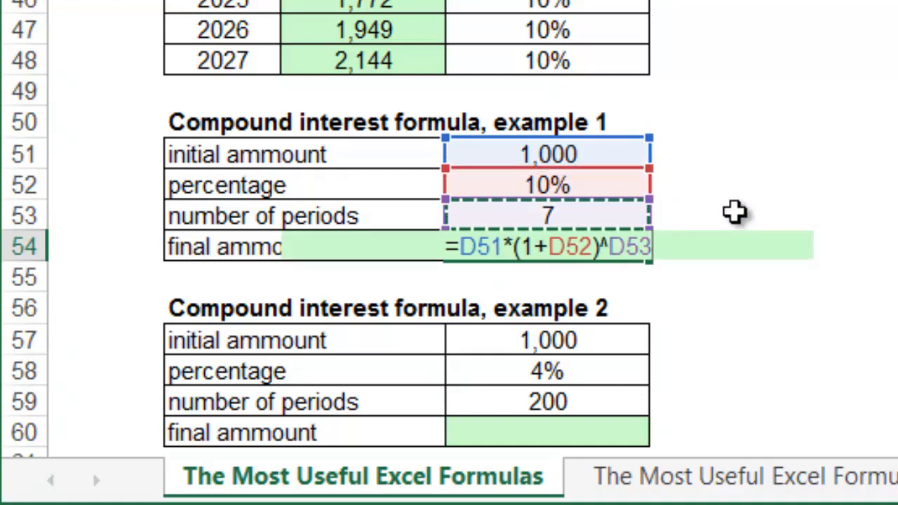
key(Return)
click(608, 240)
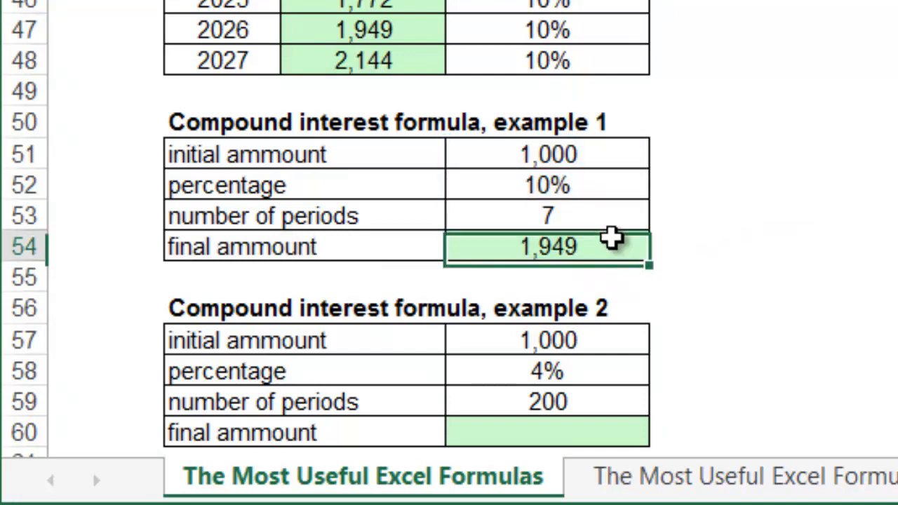
Step: Enter =D57*(1+D58)^D59 in D60 for an example 2 final amount of 2,550,750
scroll(670, 259, down, 2)
scroll(670, 260, down, 2)
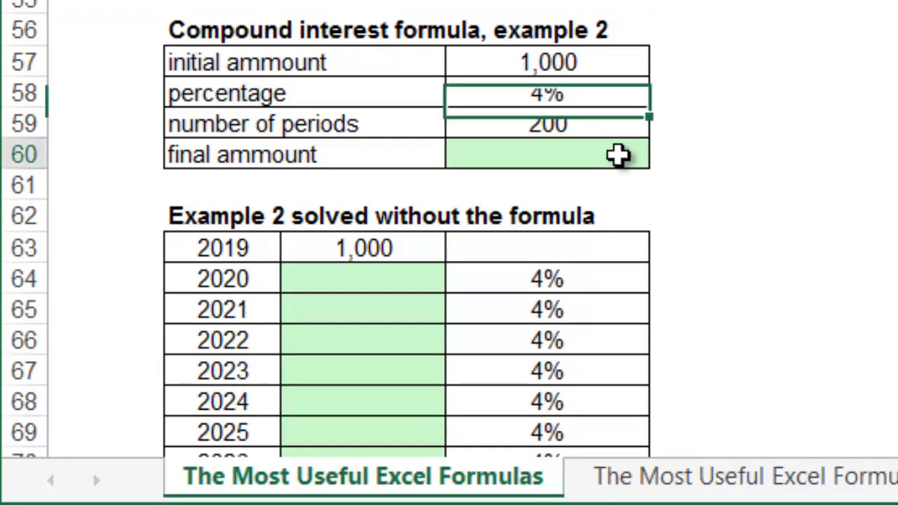
click(617, 157)
text(=)
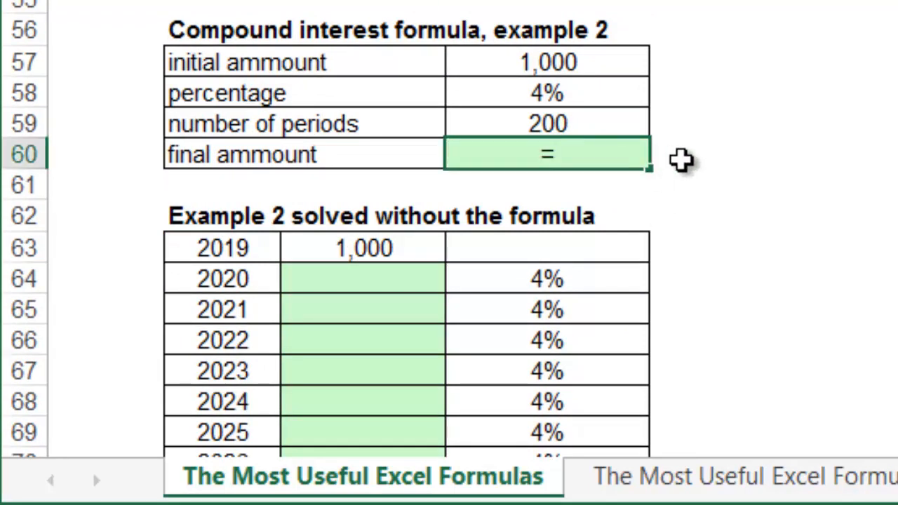
key(Up)
key(Up)
key(Up)
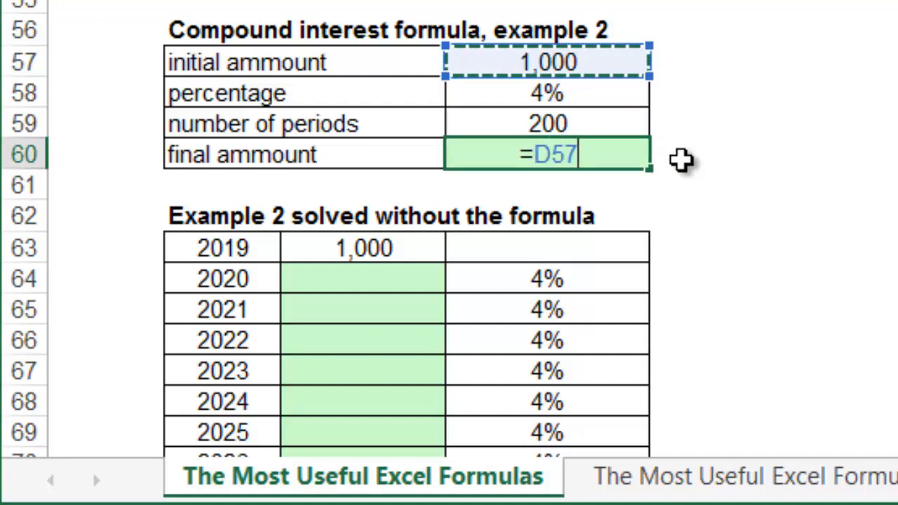
text(*)
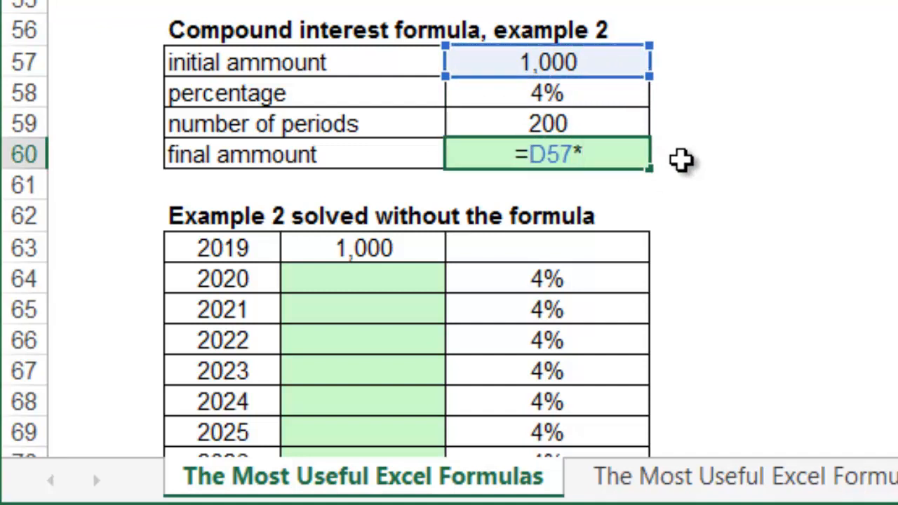
text(()
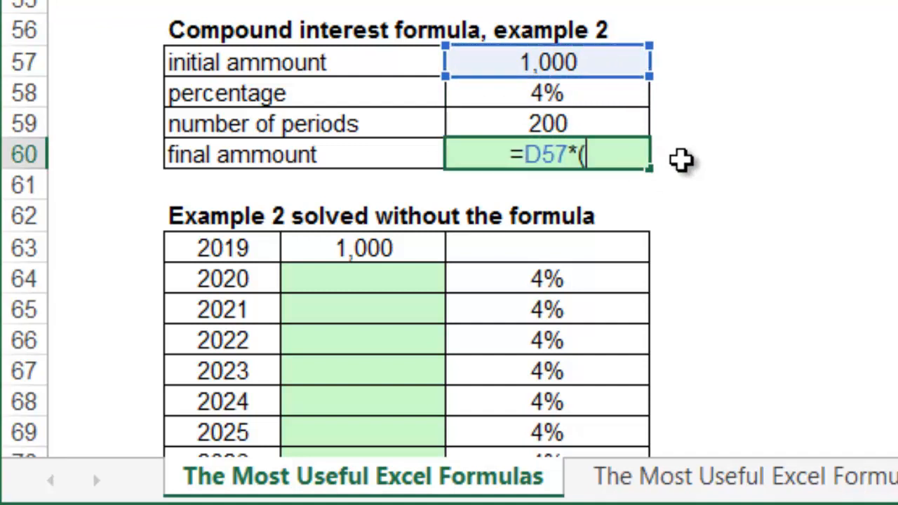
text(1+)
key(Up)
key(Up)
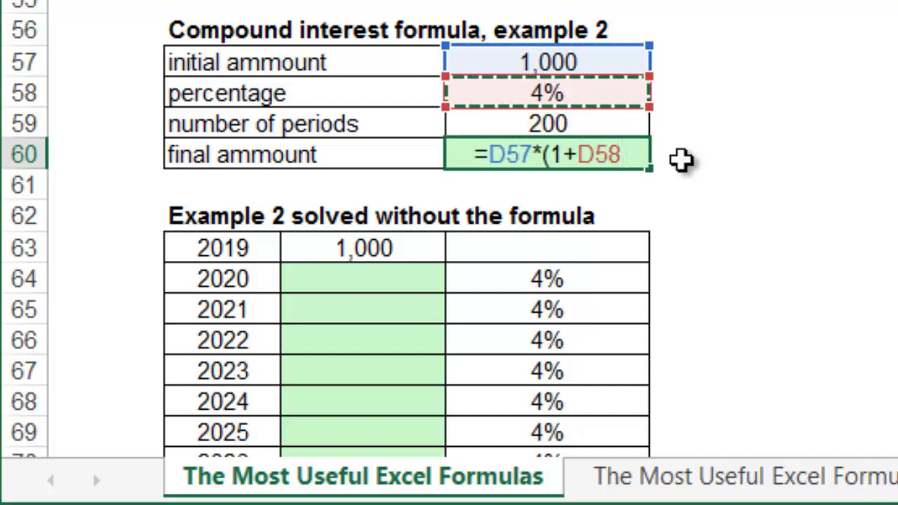
text())
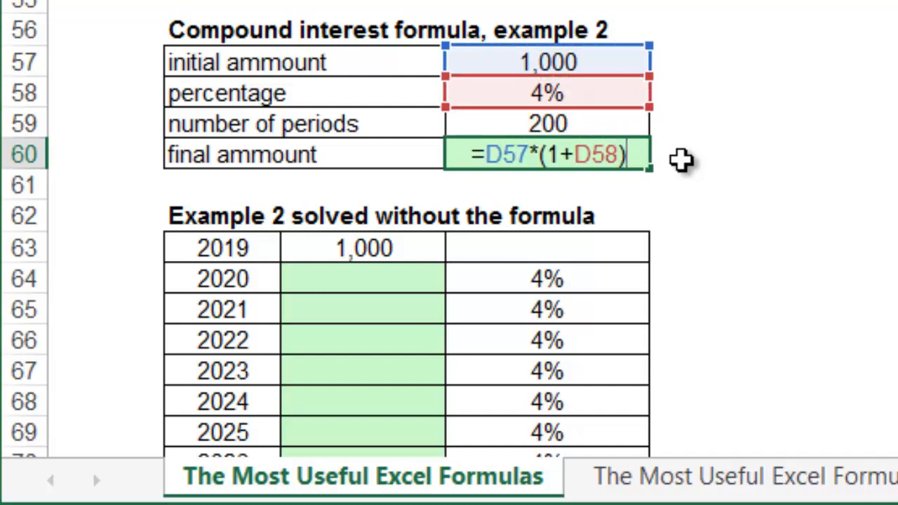
text(^)
key(Up)
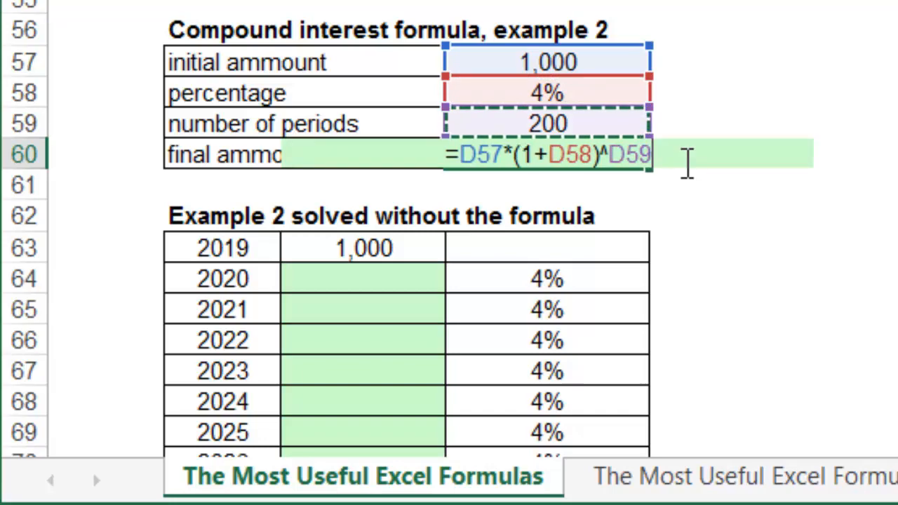
key(Return)
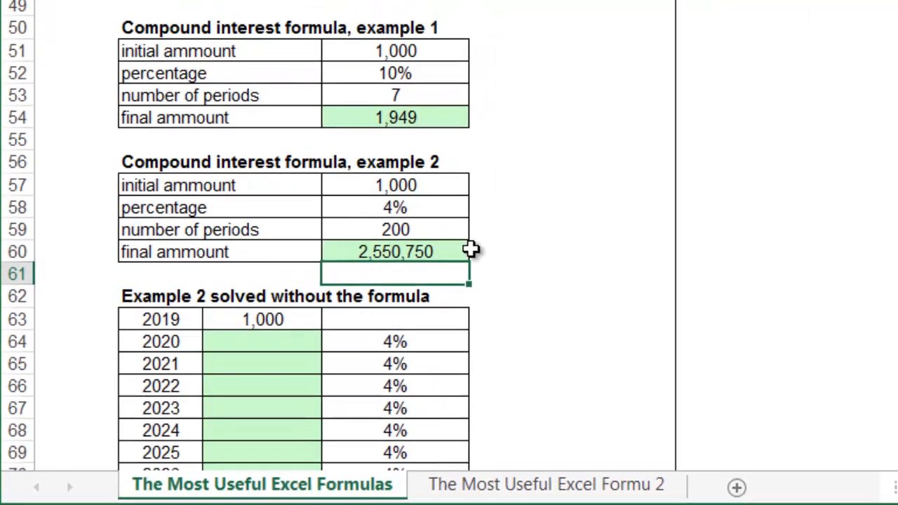
key(Up)
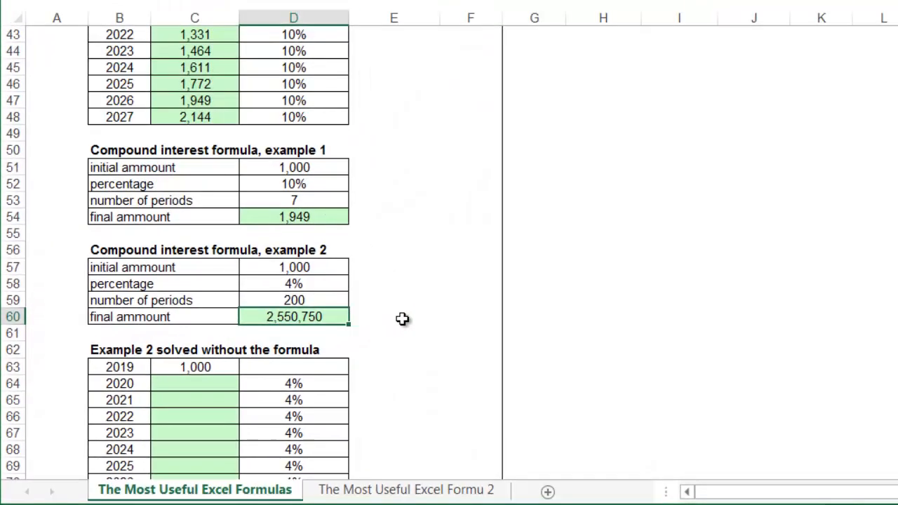
Step: Copy the 2020 growth formula into the example 2 table and fill it through every year
scroll(708, 175, down, 2)
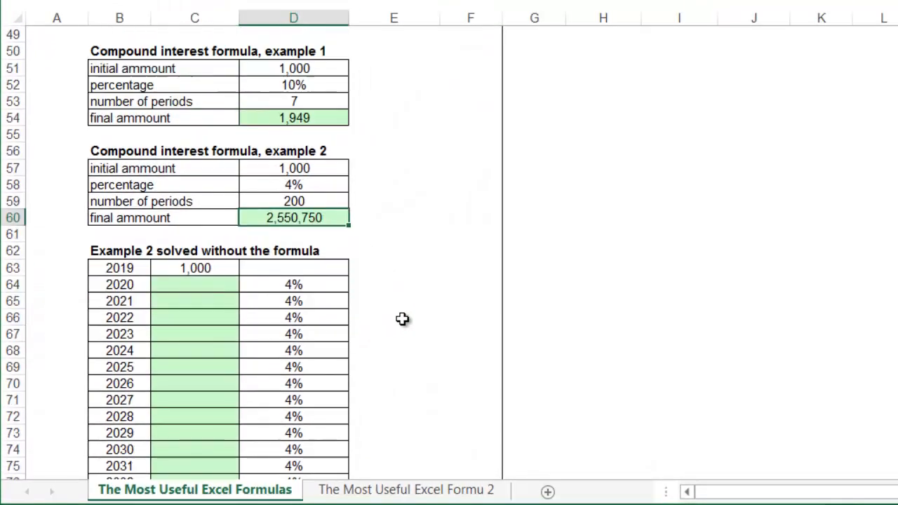
click(216, 287)
scroll(219, 286, up, 5)
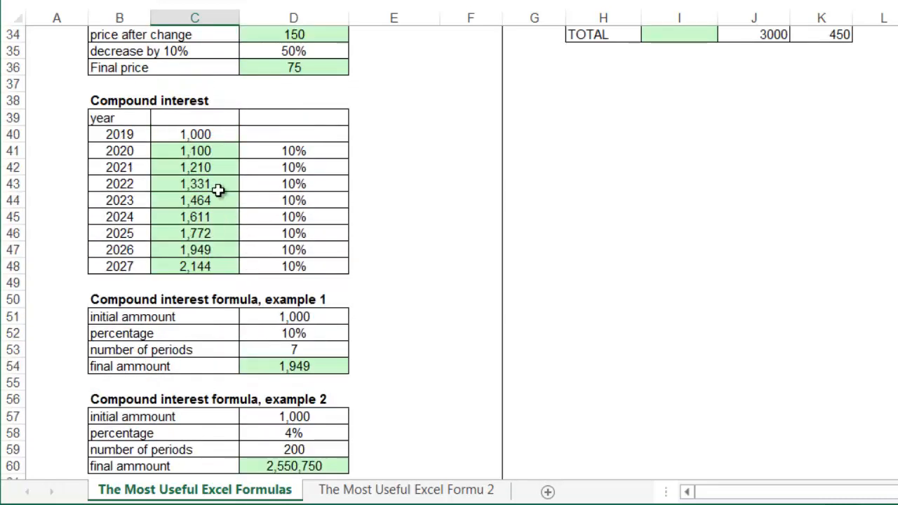
click(208, 146)
key(ctrl+c)
scroll(206, 268, down, 6)
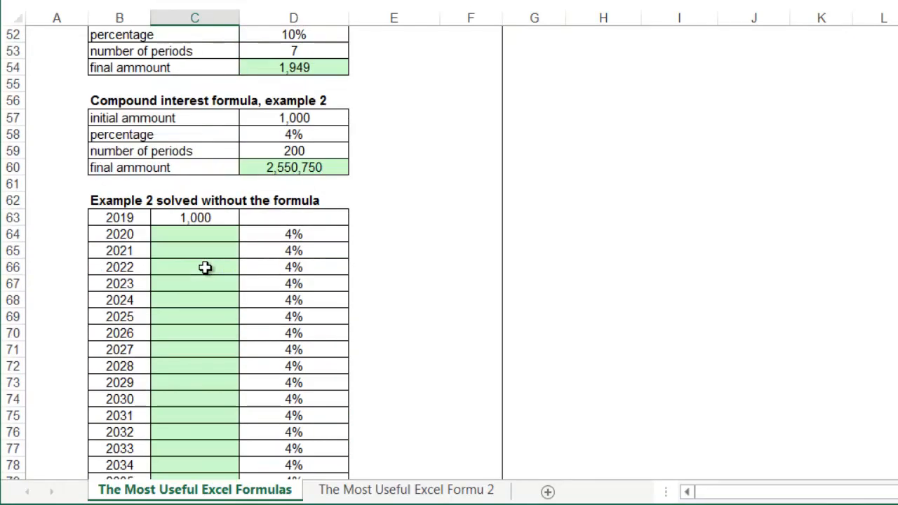
click(206, 234)
key(ctrl+v)
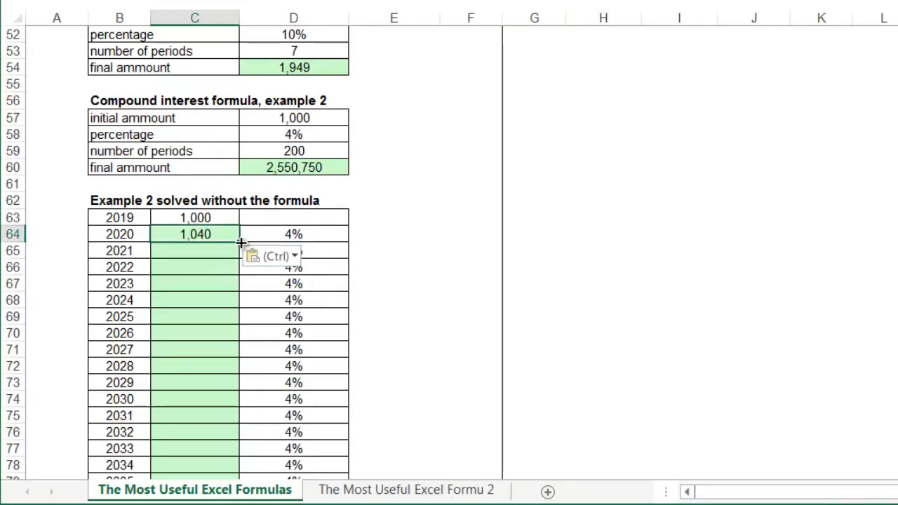
double_click(239, 242)
Step: Select the last three values, C261:C263, and bring the 2019–2219 value chart into view
scroll(223, 279, down, 20)
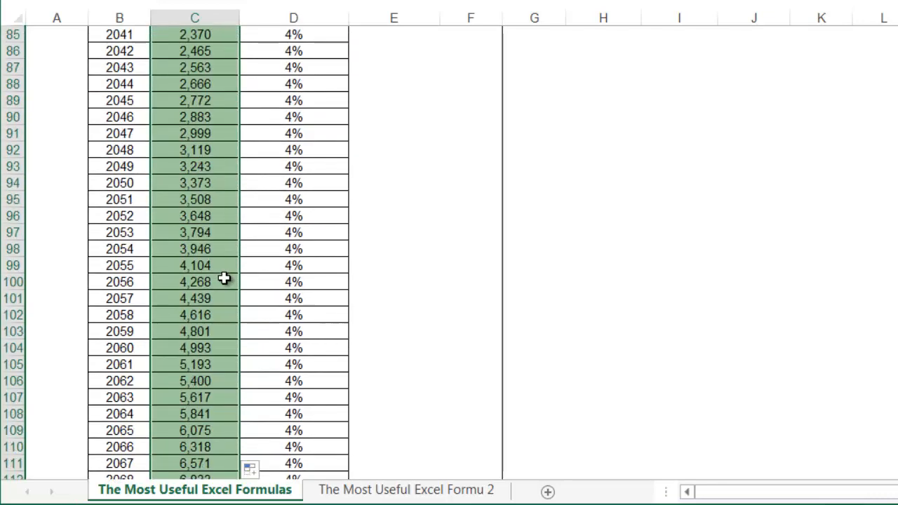
scroll(223, 278, down, 20)
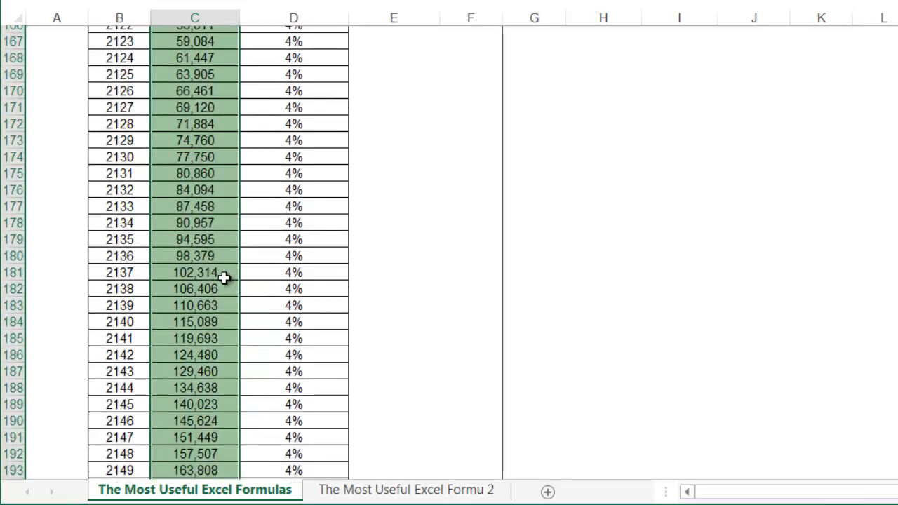
scroll(224, 278, down, 9)
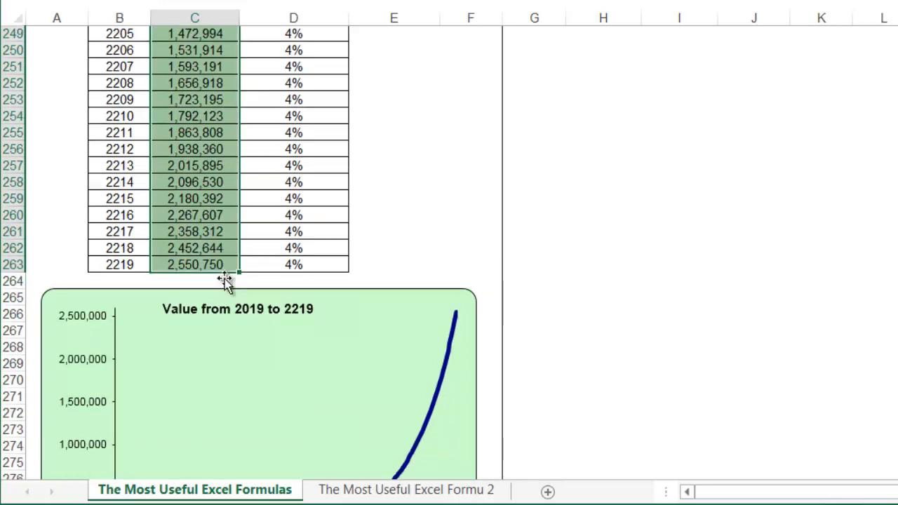
drag(213, 169, 220, 197)
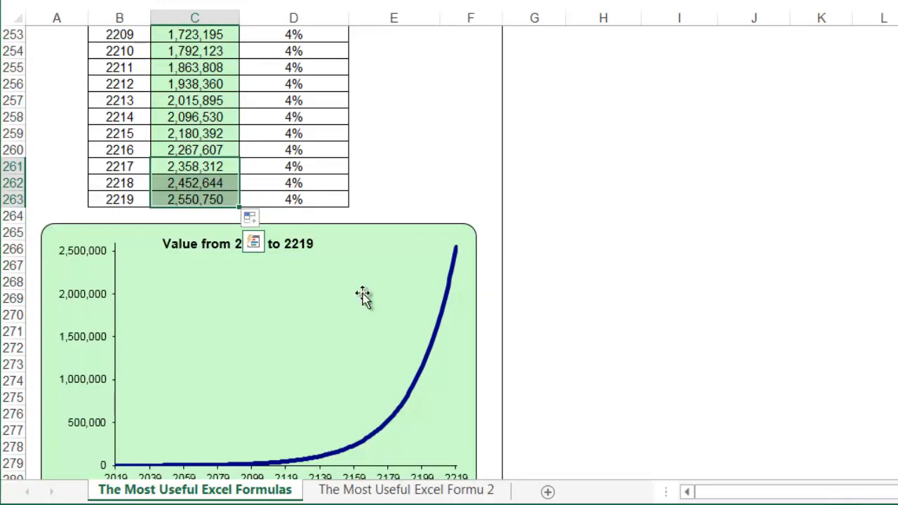
scroll(349, 347, down, 1)
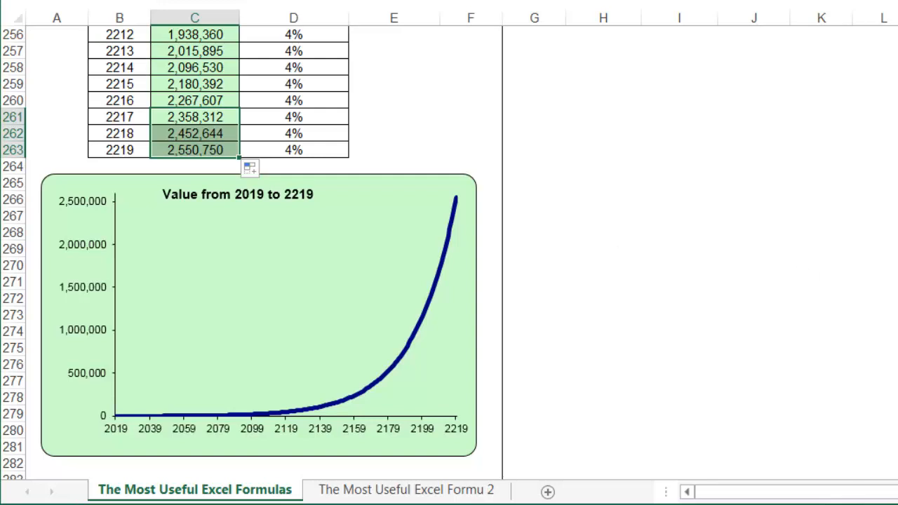
Step: Scroll back up to row 1 and select J1 beside the Direct Profit tables
scroll(210, 252, up, 20)
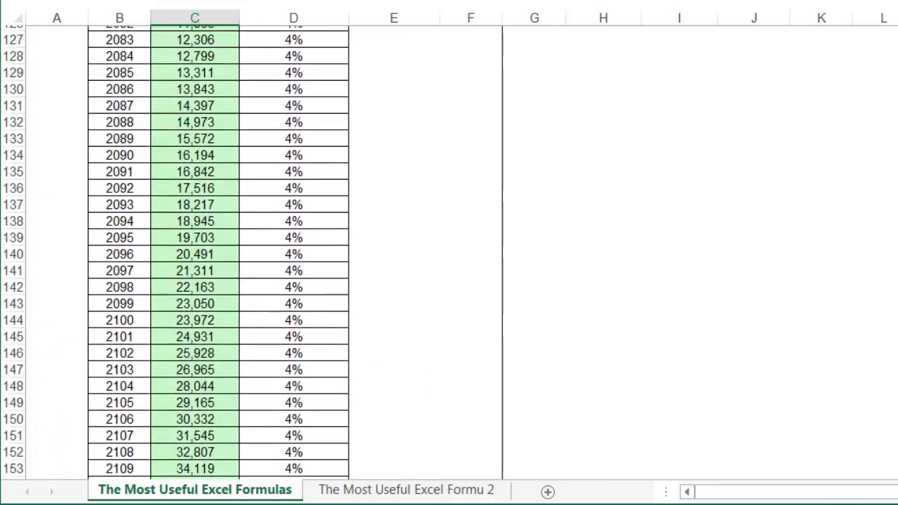
scroll(210, 252, up, 20)
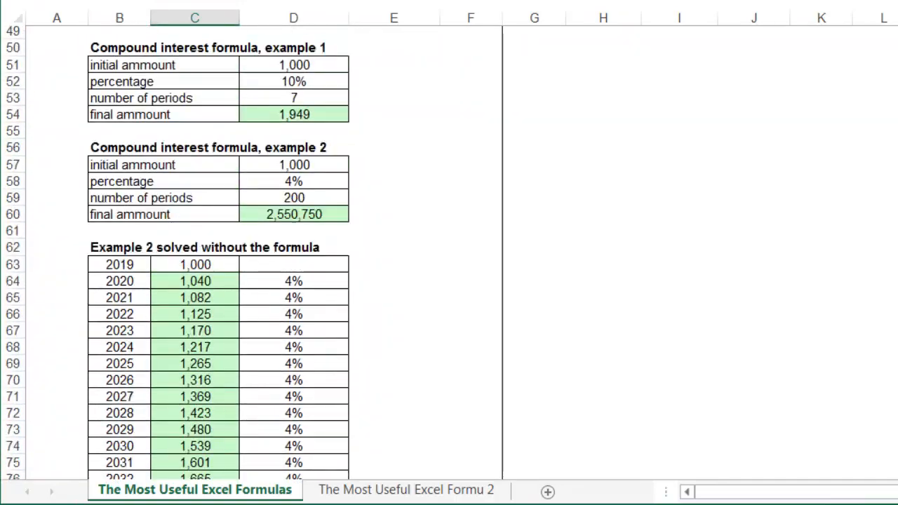
scroll(210, 252, up, 1)
click(324, 283)
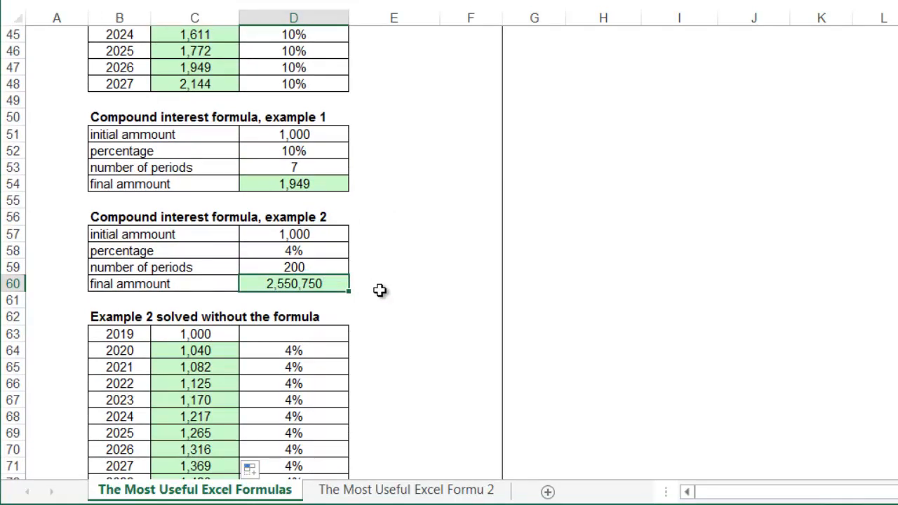
scroll(378, 289, up, 15)
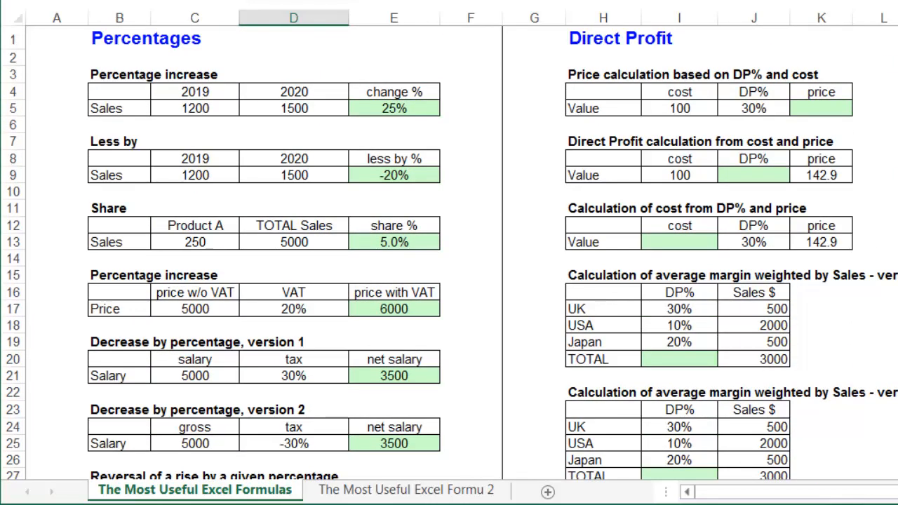
click(762, 44)
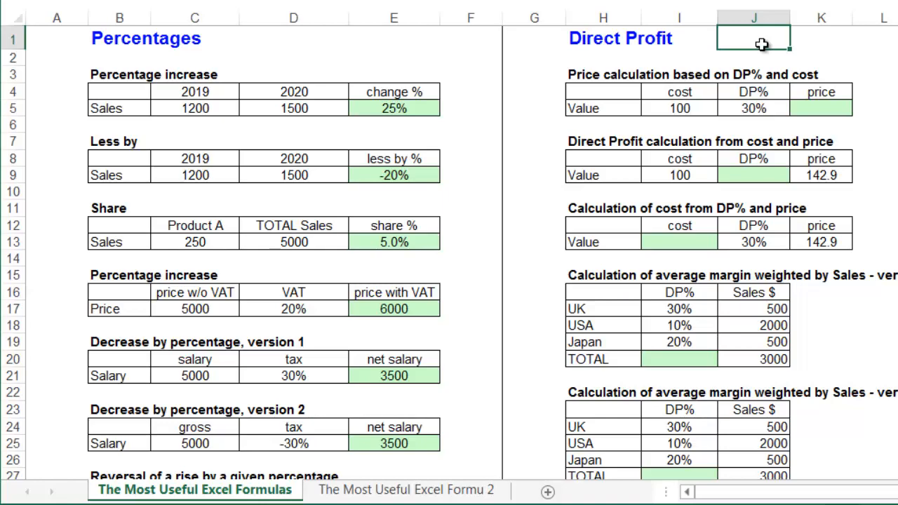
click(822, 109)
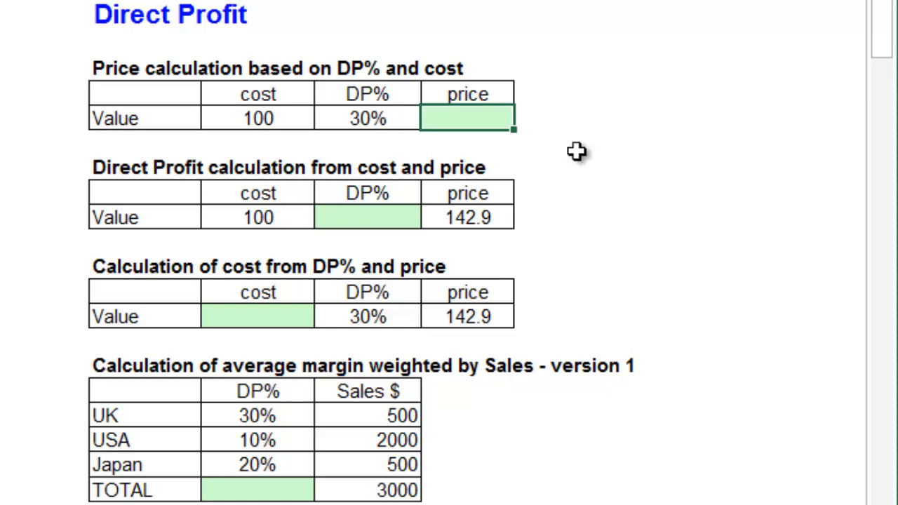
Step: Enter =I5/(1-J5) in K5 so a cost of 100 at 30% DP is priced at 142.9
text(=)
key(Left)
key(Left)
text(/)
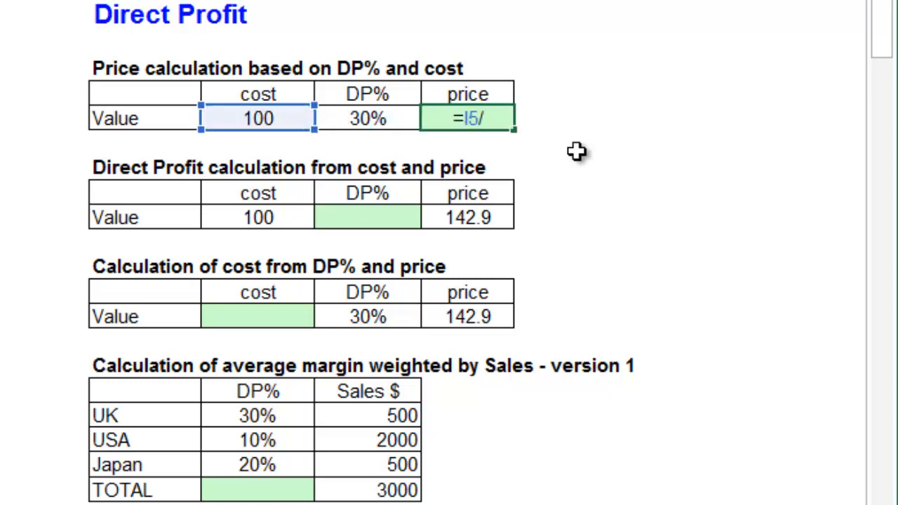
text((1)
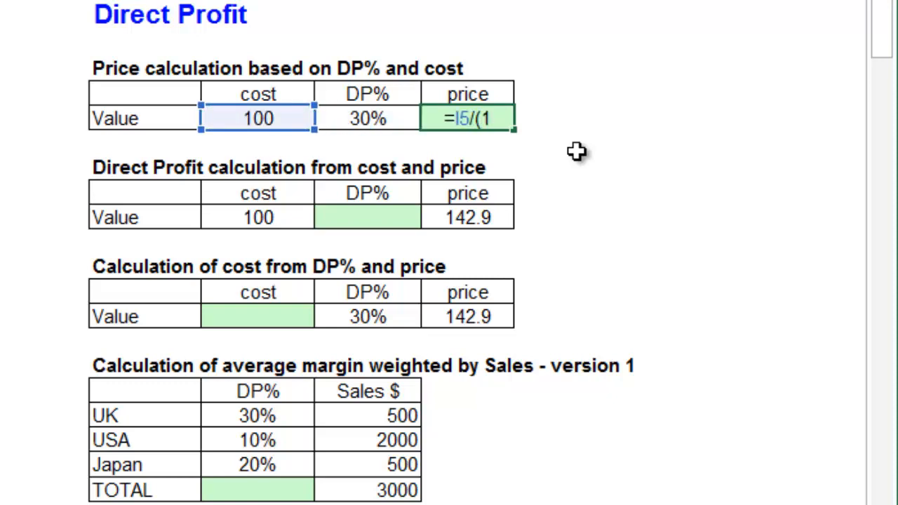
text(-)
key(Left)
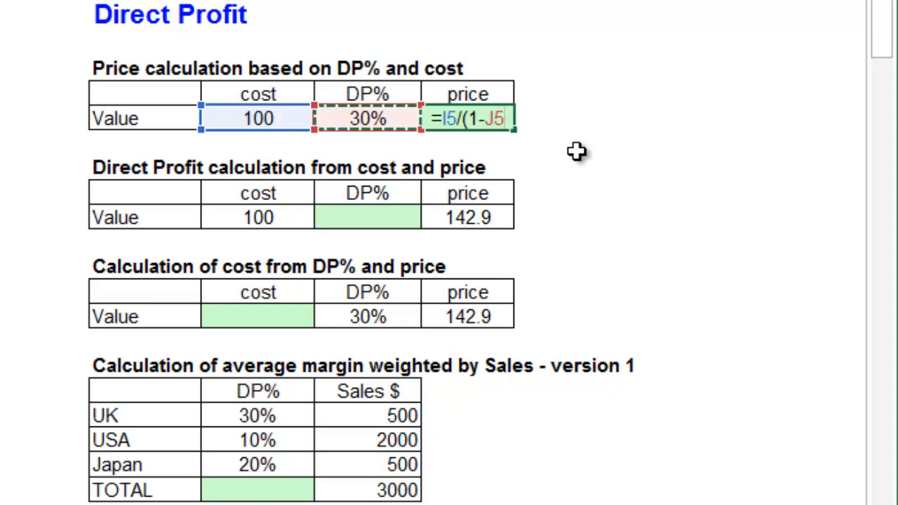
text())
key(Return)
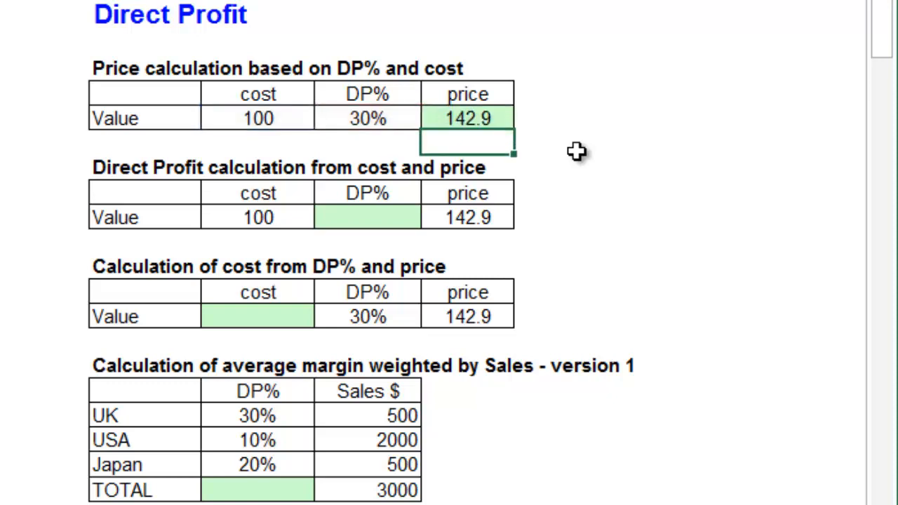
key(Up)
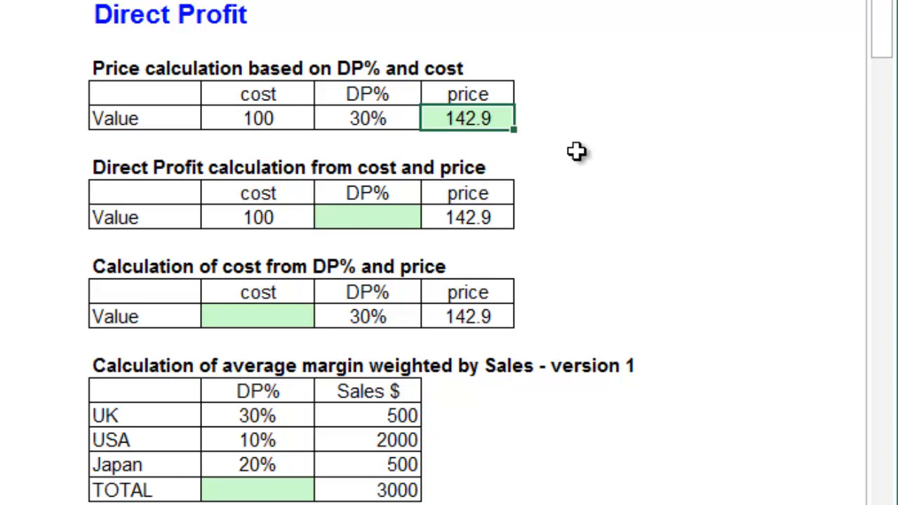
key(Down)
key(Down)
key(Down)
key(Down)
key(Left)
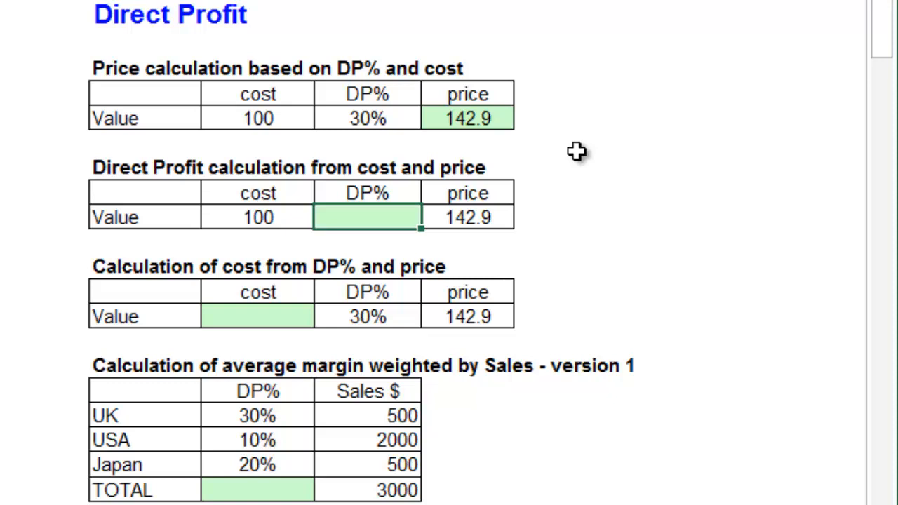
Step: Enter =(K9-I9)/K9 in J9 to get a DP% of 30% from cost 100 and price 142.9
text(=)
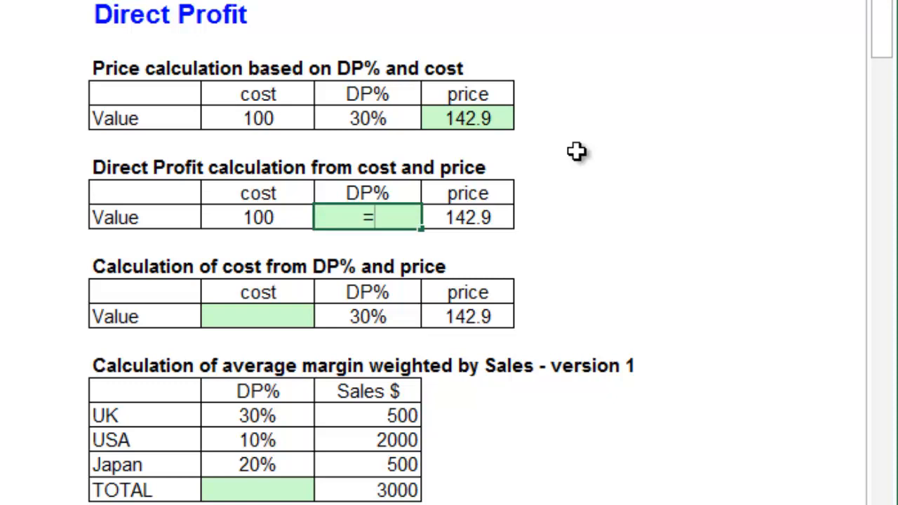
text(()
key(Right)
text(-)
key(Left)
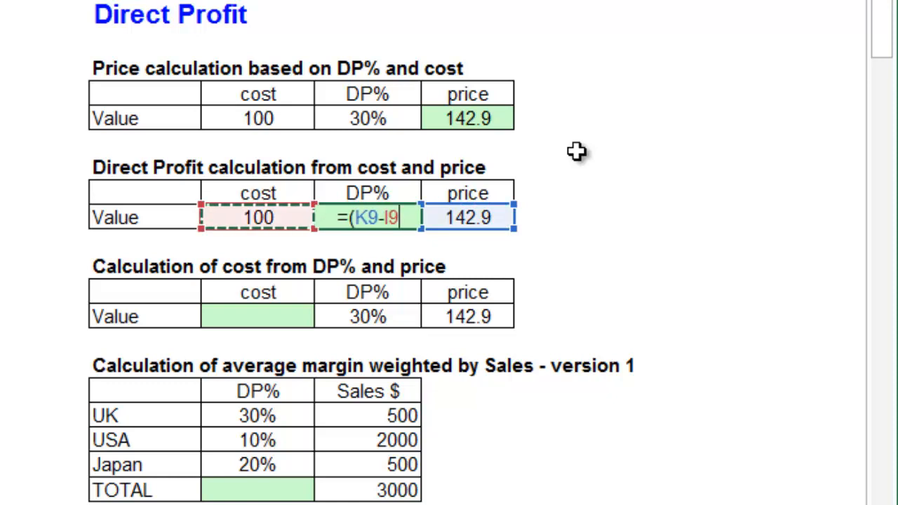
text()/)
key(Right)
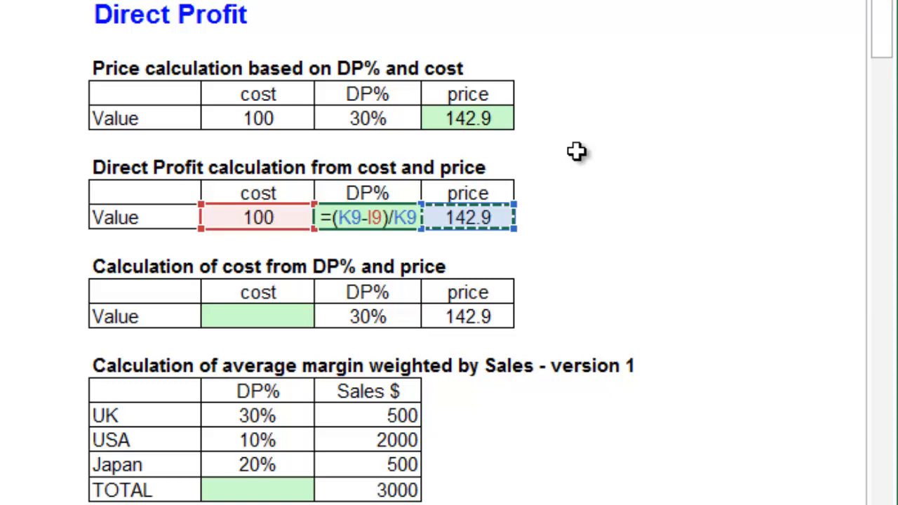
key(Return)
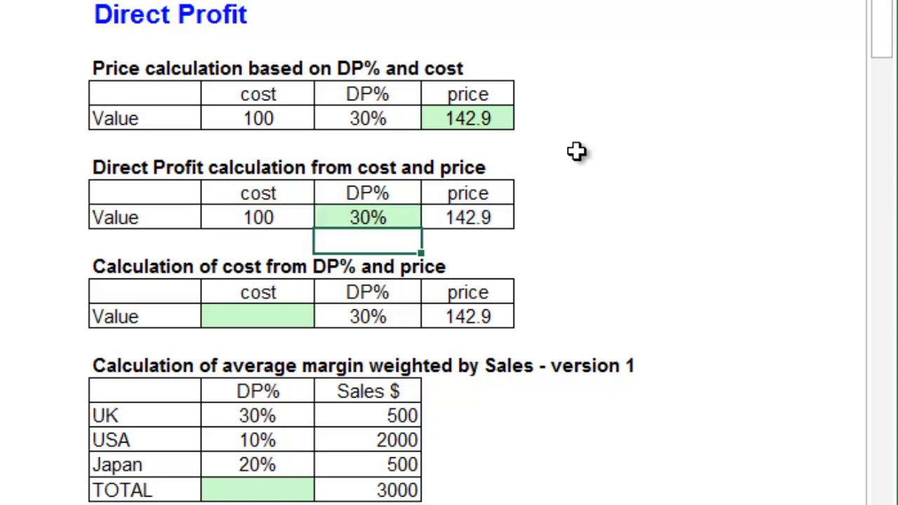
key(Up)
Step: Enter =K13*(1-J13) in I13 to recover the cost of 100 from price and 30% DP
key(Down)
key(Down)
key(Down)
key(Down)
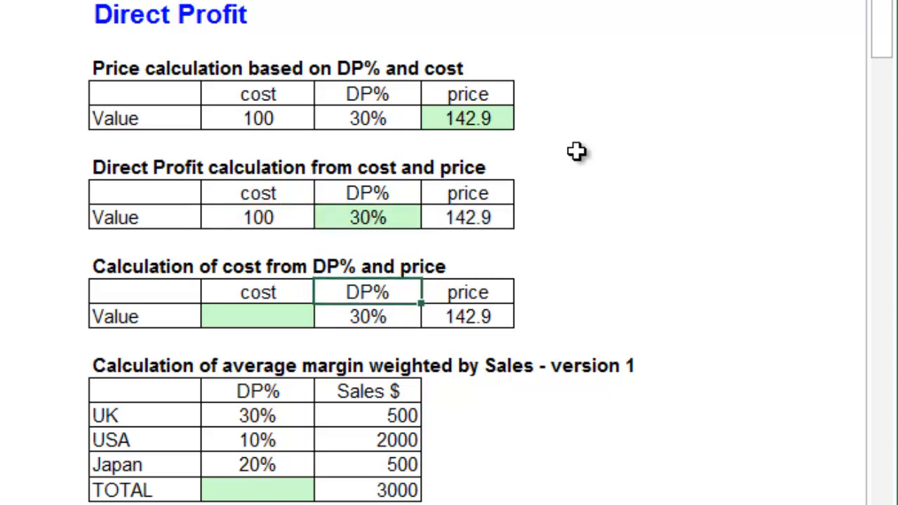
key(Left)
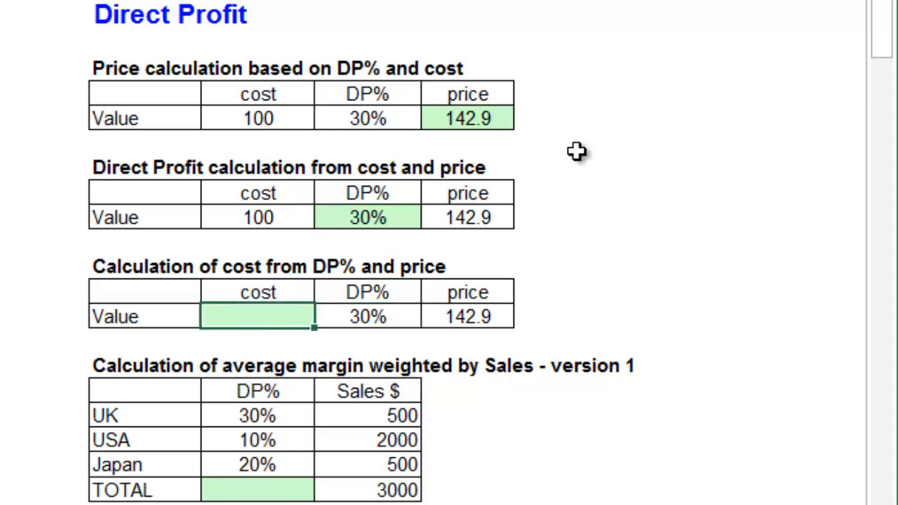
text(=)
key(Right)
key(Right)
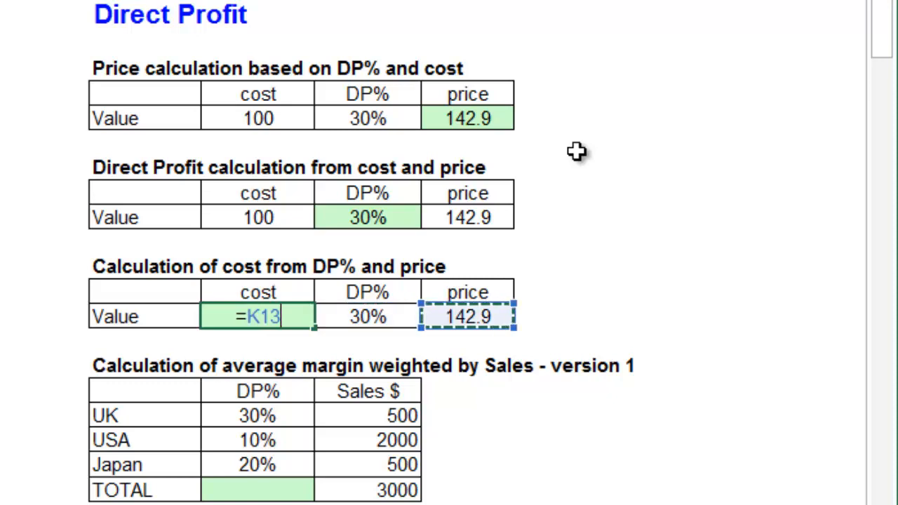
text(*()
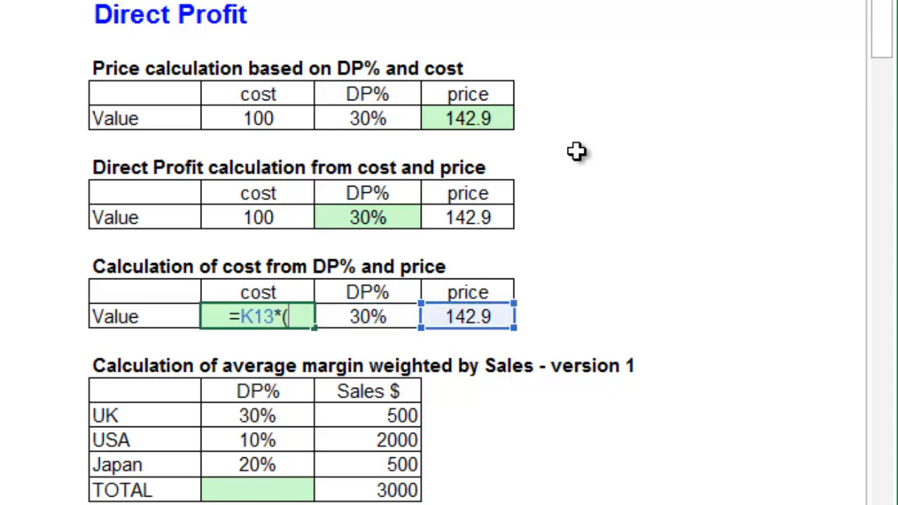
text(1-)
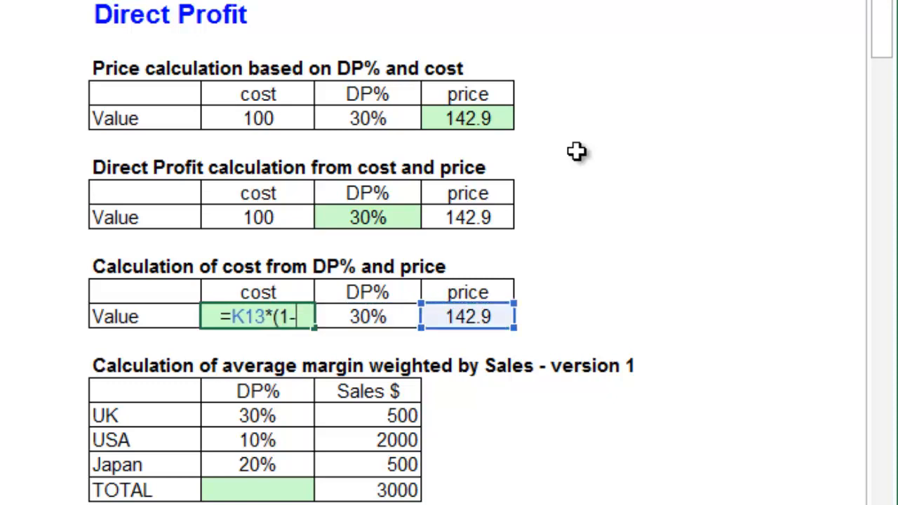
key(Right)
text())
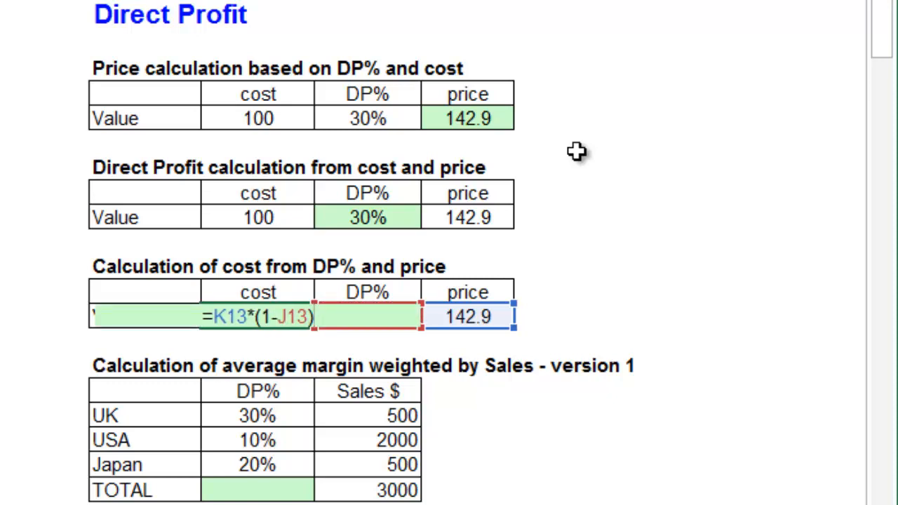
key(Return)
key(Up)
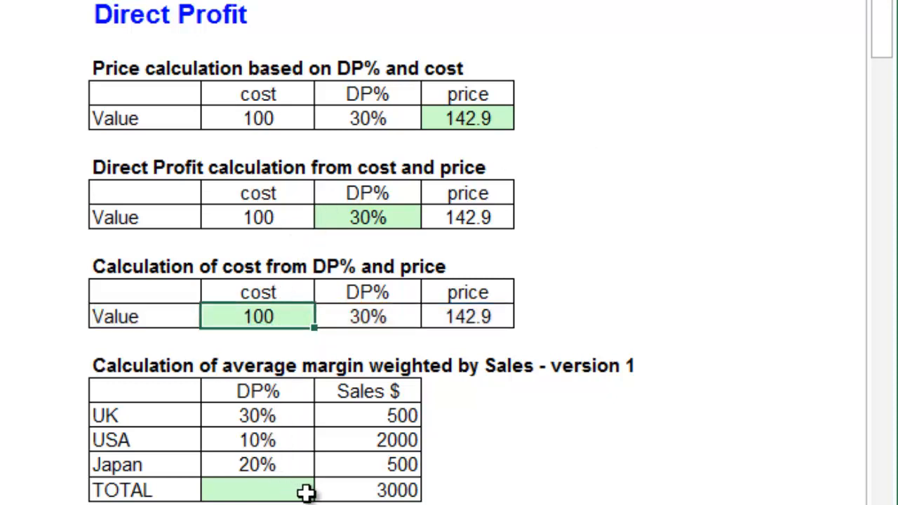
Step: In I20, build the sum of DP% times sales for UK, USA and Japan
click(288, 489)
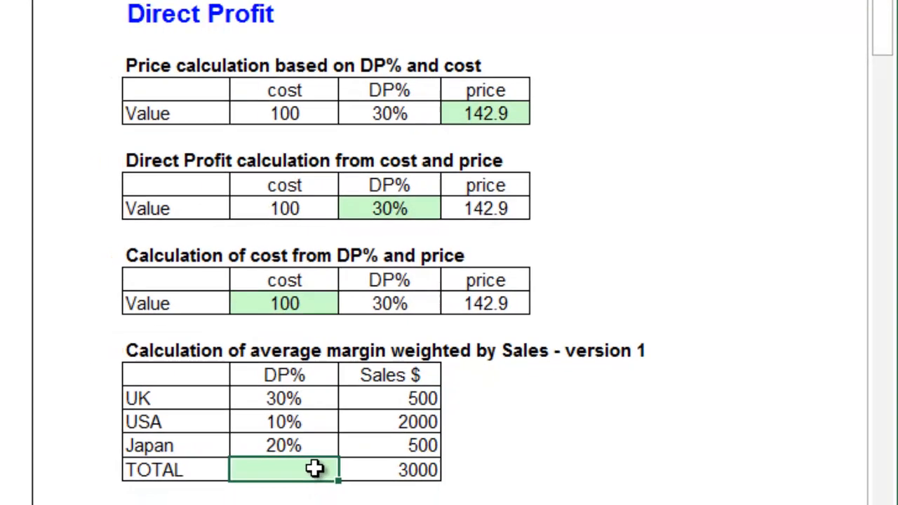
scroll(314, 469, down, 1)
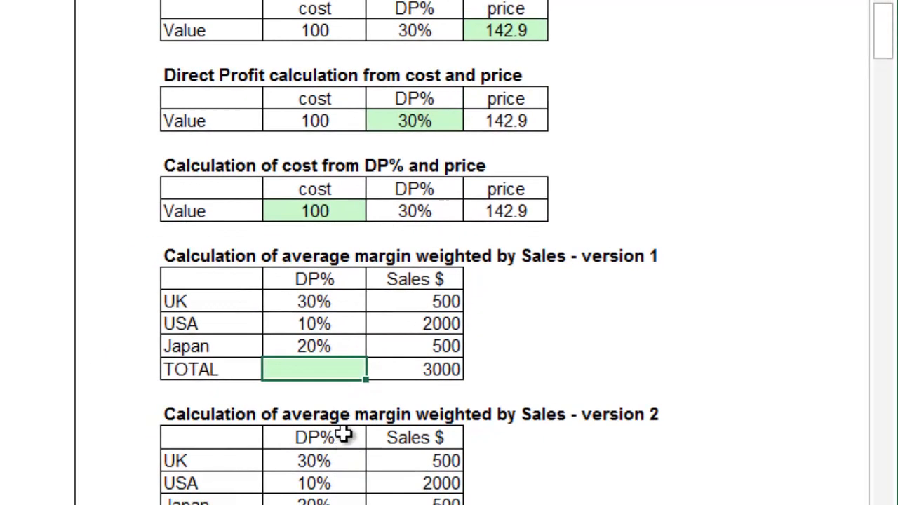
scroll(315, 456, down, 2)
scroll(342, 428, down, 1)
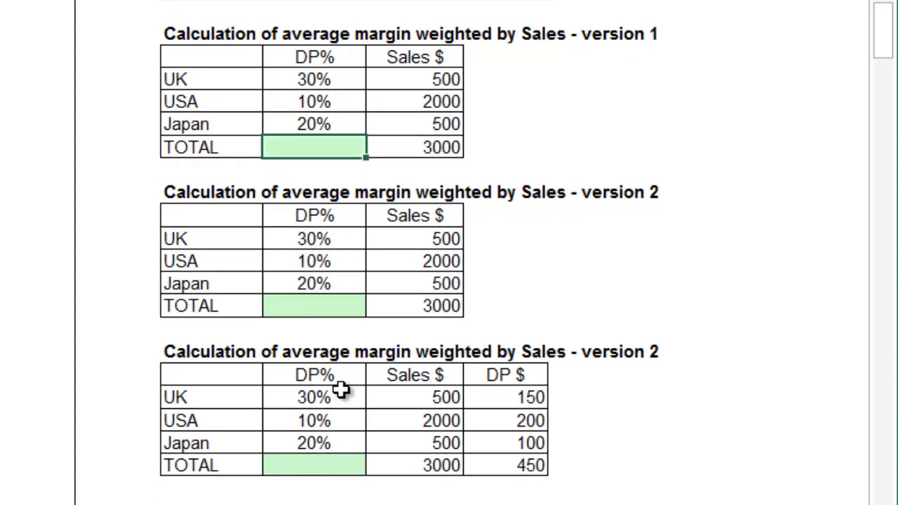
text(=()
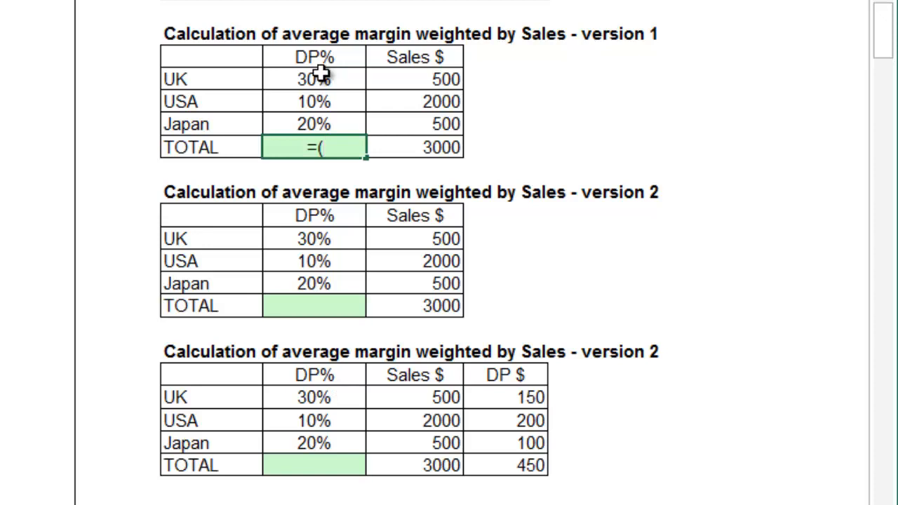
click(320, 75)
text(*)
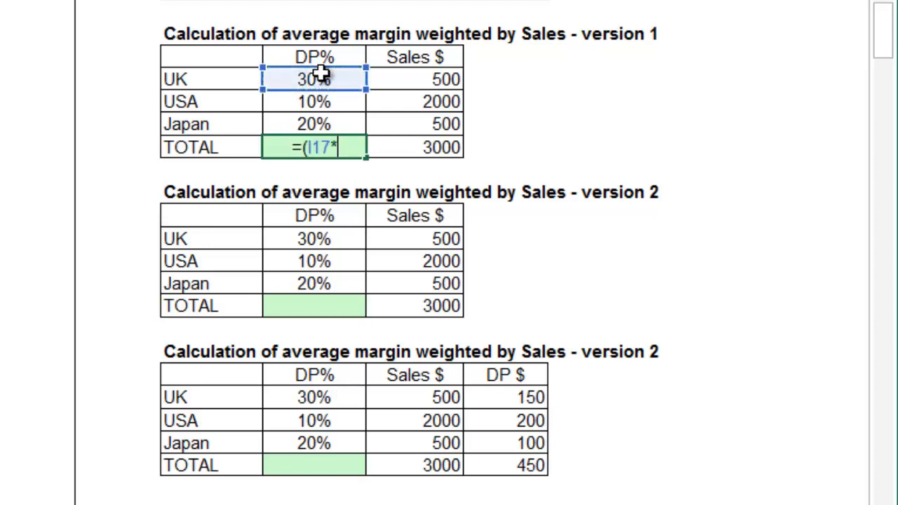
click(389, 80)
text(+)
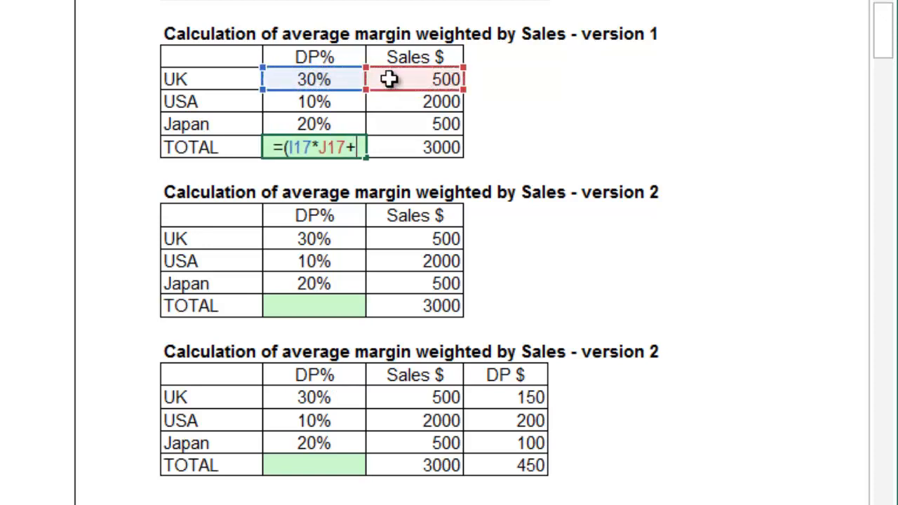
click(341, 103)
text(*)
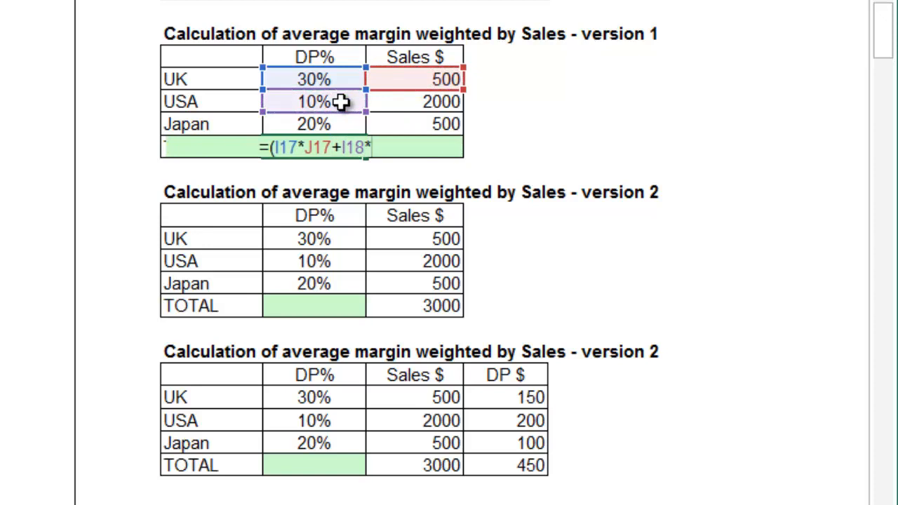
click(436, 104)
text(+)
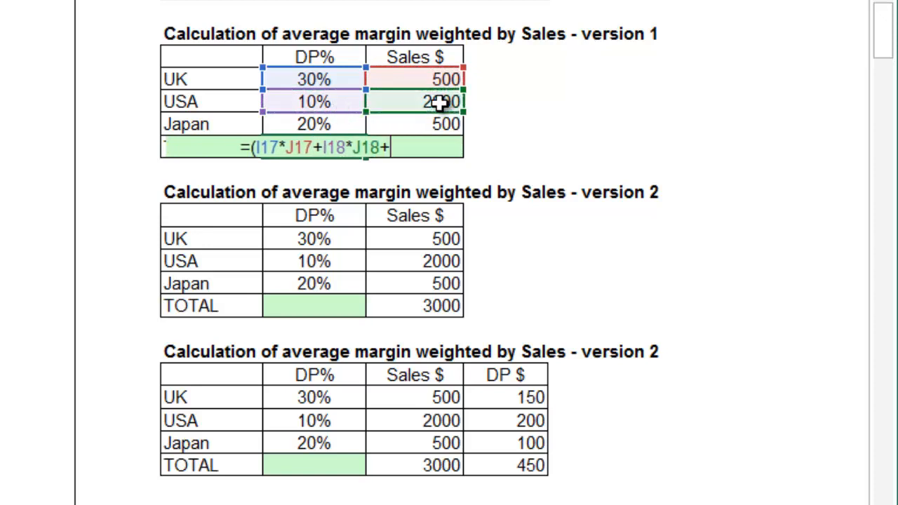
click(349, 121)
text(*)
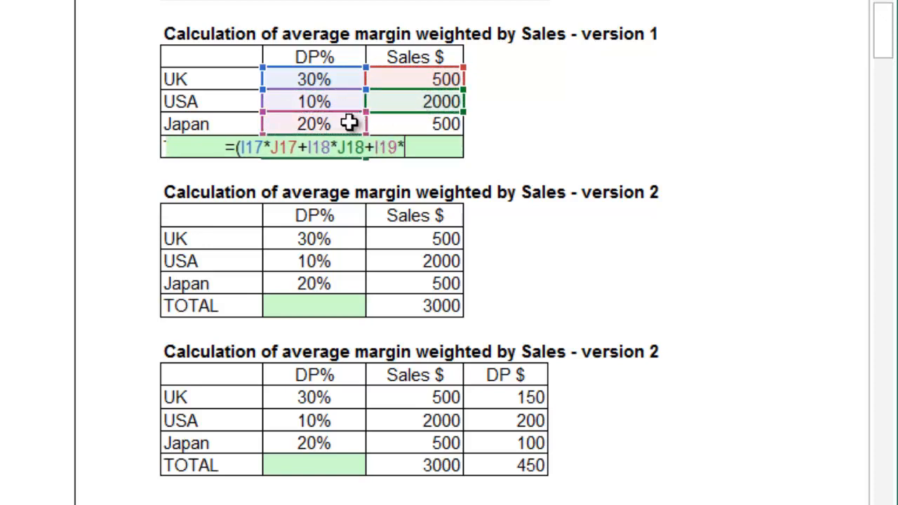
click(385, 123)
Step: Divide that weighted sum by SUM(J17:J19) and commit, giving a TOTAL DP% of 15%
text()/)
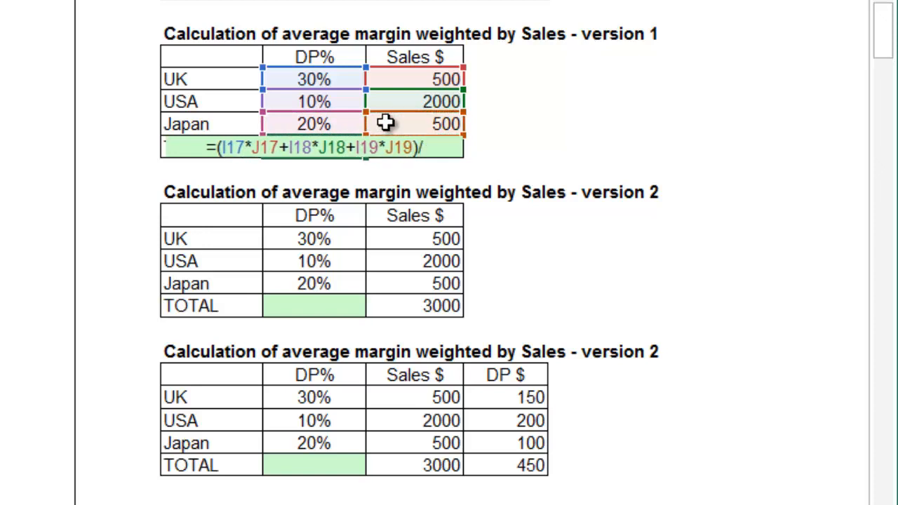
text(sum()
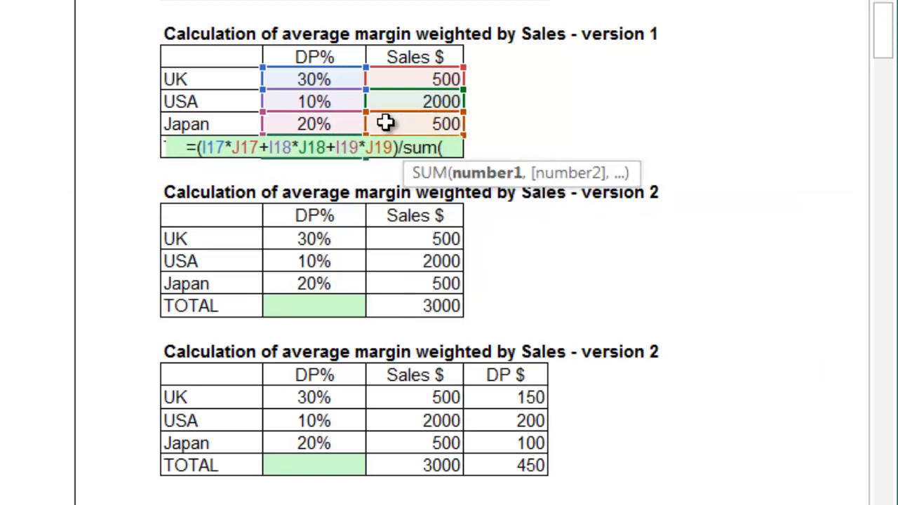
click(405, 78)
drag(404, 78, 405, 120)
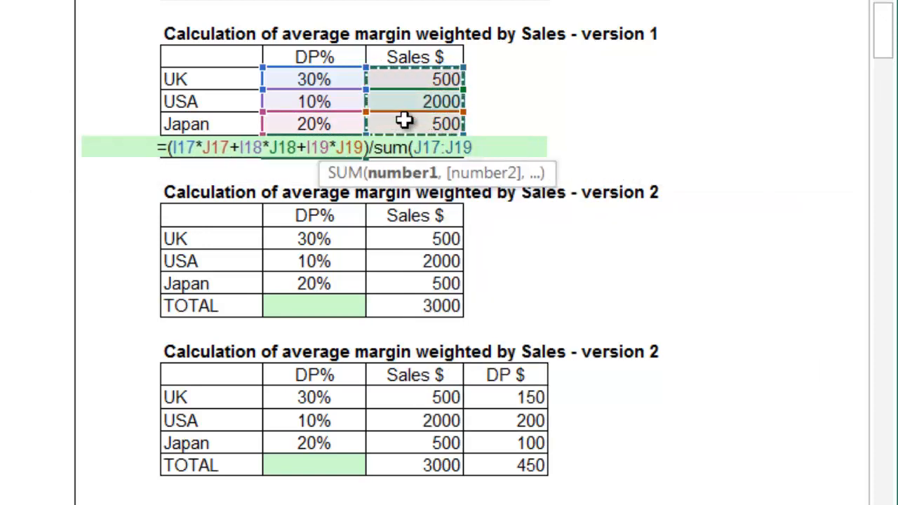
key(Return)
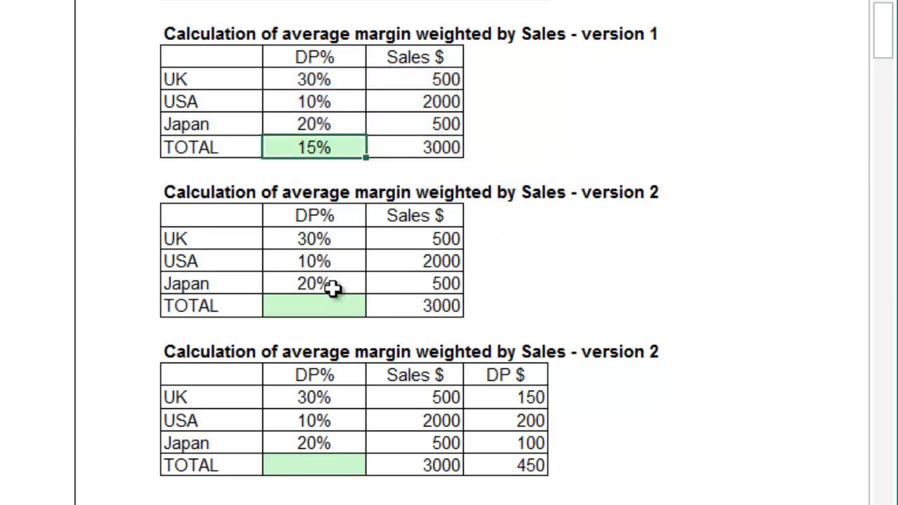
Step: Enter =SUMPRODUCT(I24:I26,J24:J26)/J27 in I27 for a weighted DP% of 15%
click(335, 306)
text(=sum)
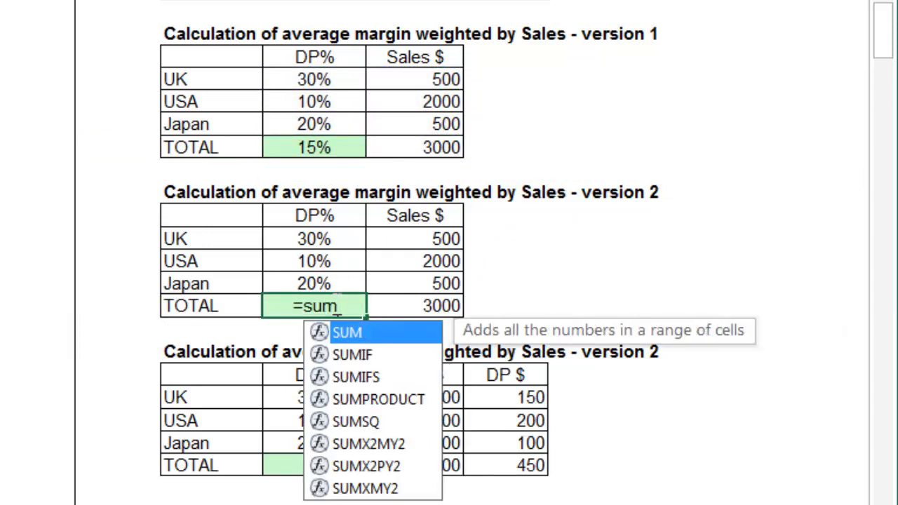
double_click(356, 399)
drag(341, 240, 344, 281)
text(,)
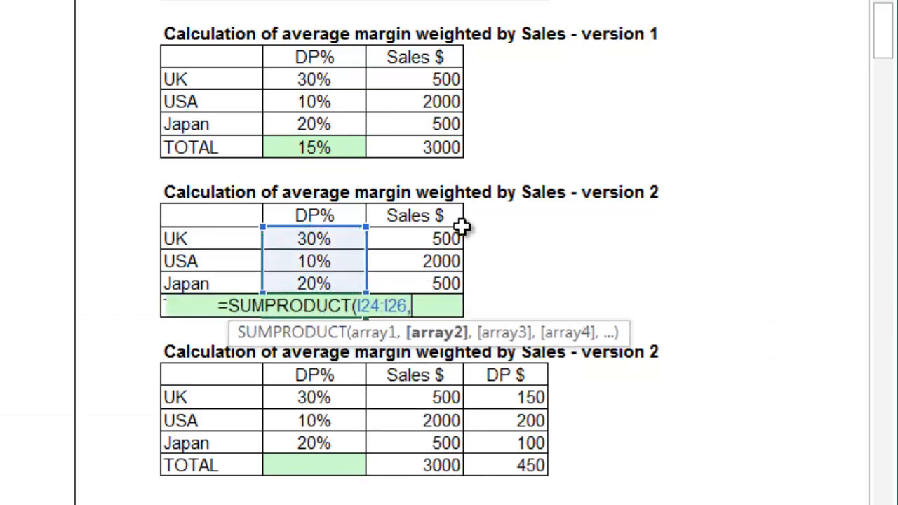
drag(449, 236, 446, 273)
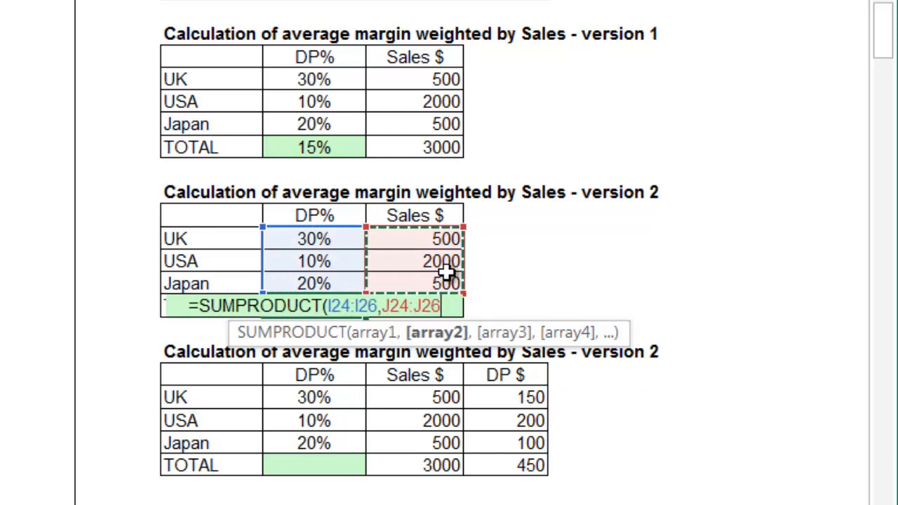
text()/)
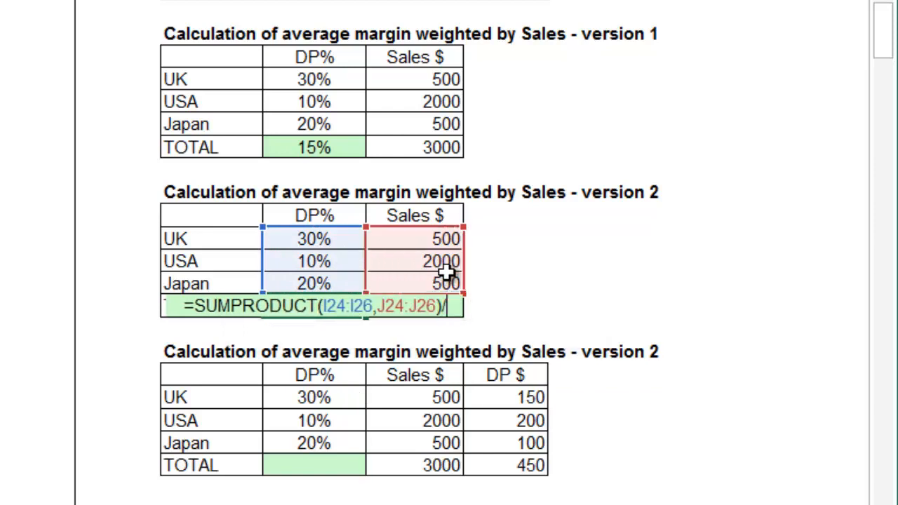
click(492, 305)
key(Left)
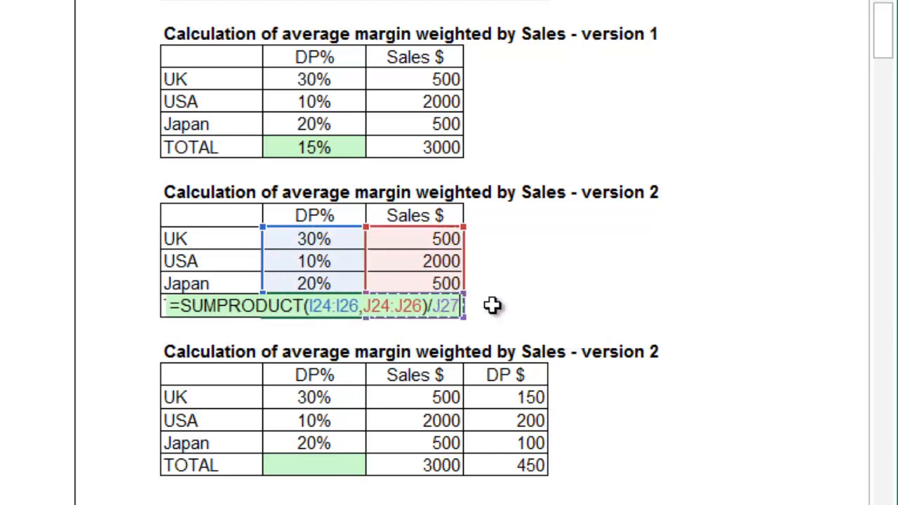
key(Return)
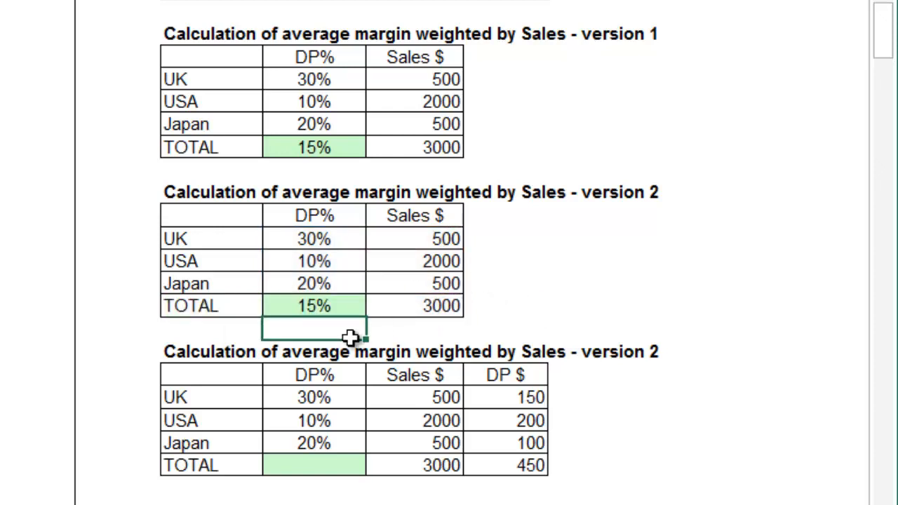
Step: Enter =K34/J34 in I34, dividing the 450 DP $ total by 3000 sales
key(Down)
key(Down)
click(340, 458)
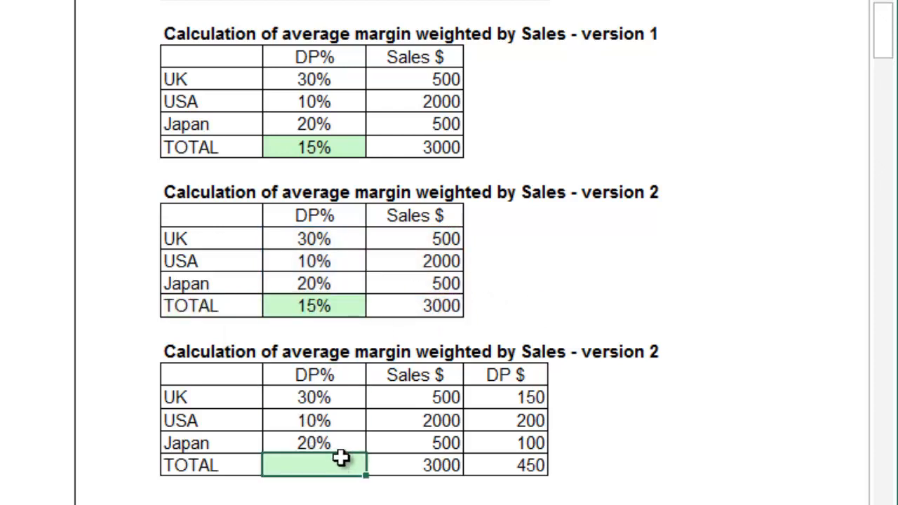
text(=)
key(Right)
key(Right)
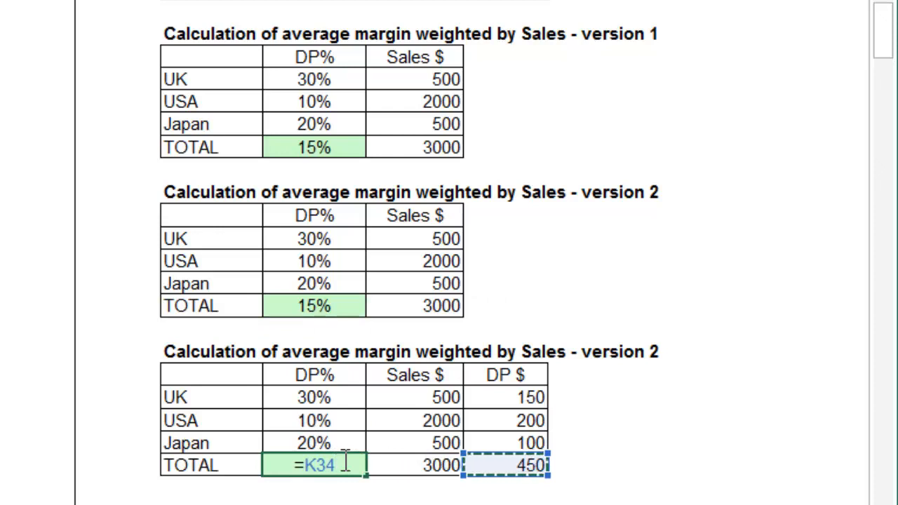
text(/)
key(Right)
key(Right)
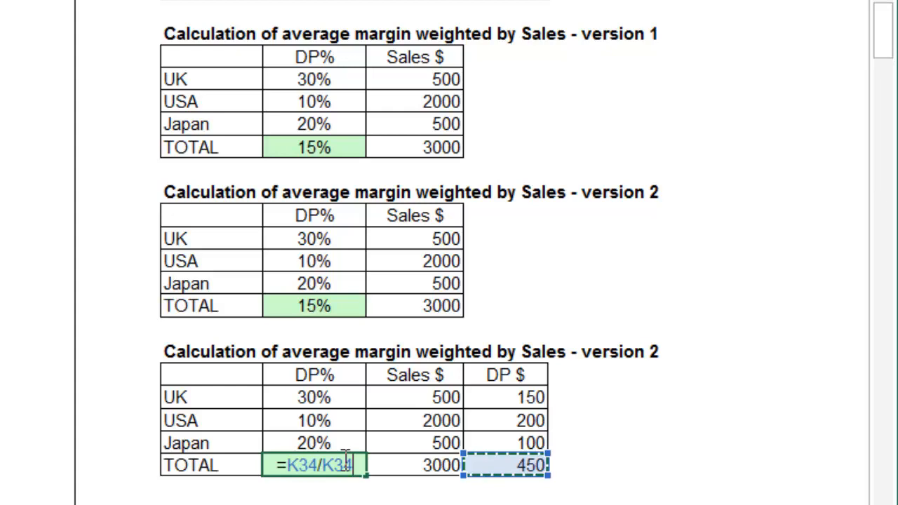
key(Left)
key(Return)
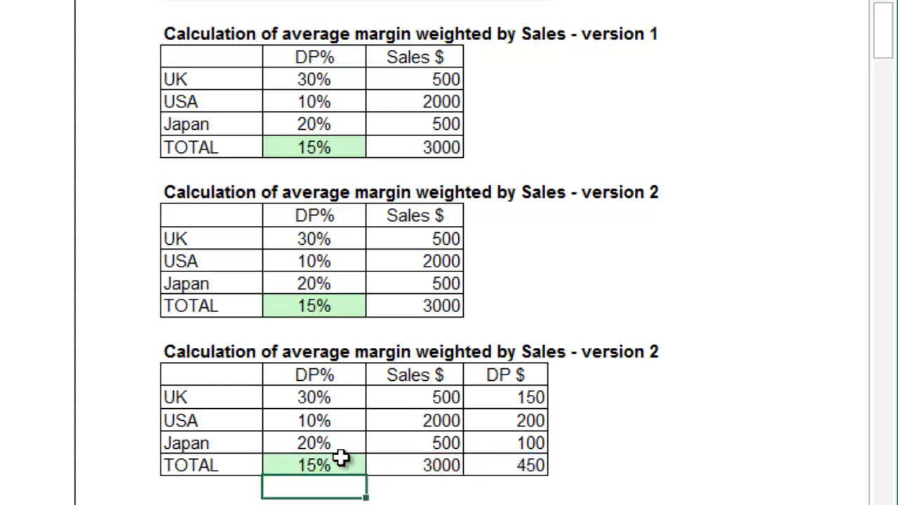
Step: Delete the 25% change %, -20% less by % and 5.0% share % results in E5, E9, E13
click(339, 460)
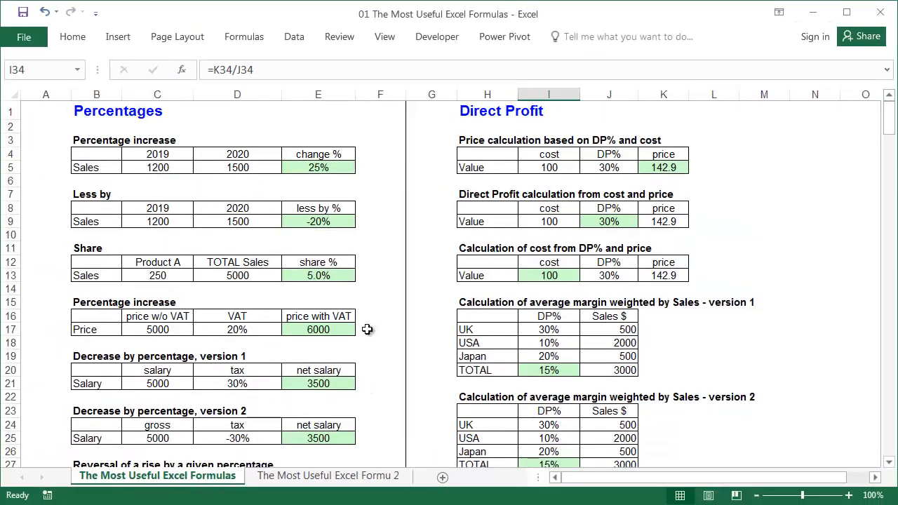
click(339, 168)
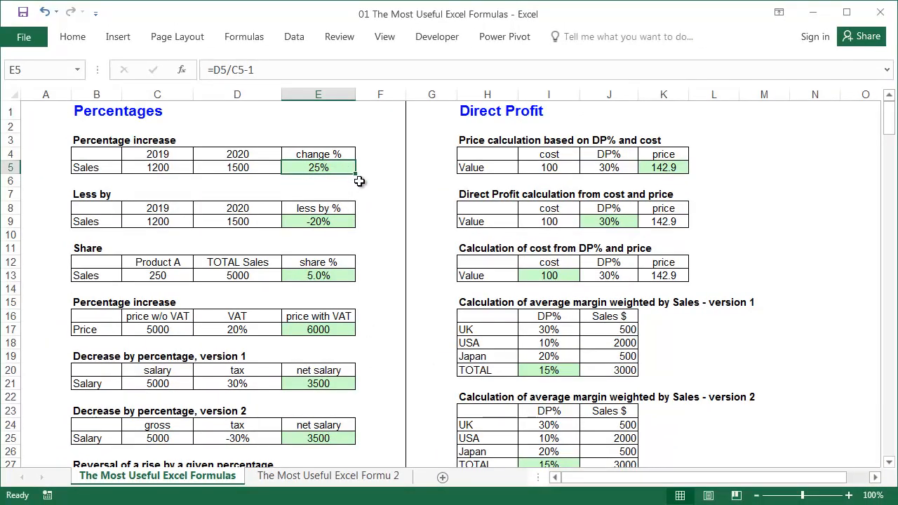
key(Delete)
click(342, 218)
key(Delete)
click(351, 278)
key(Delete)
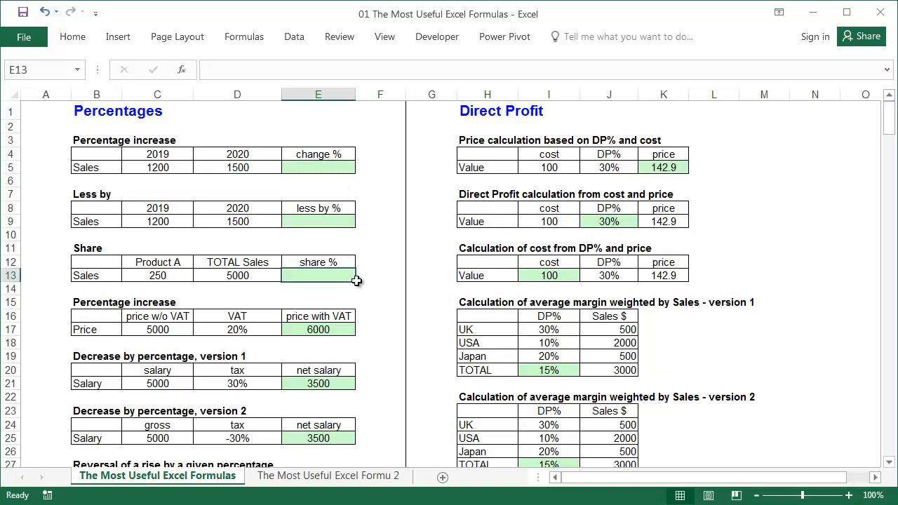